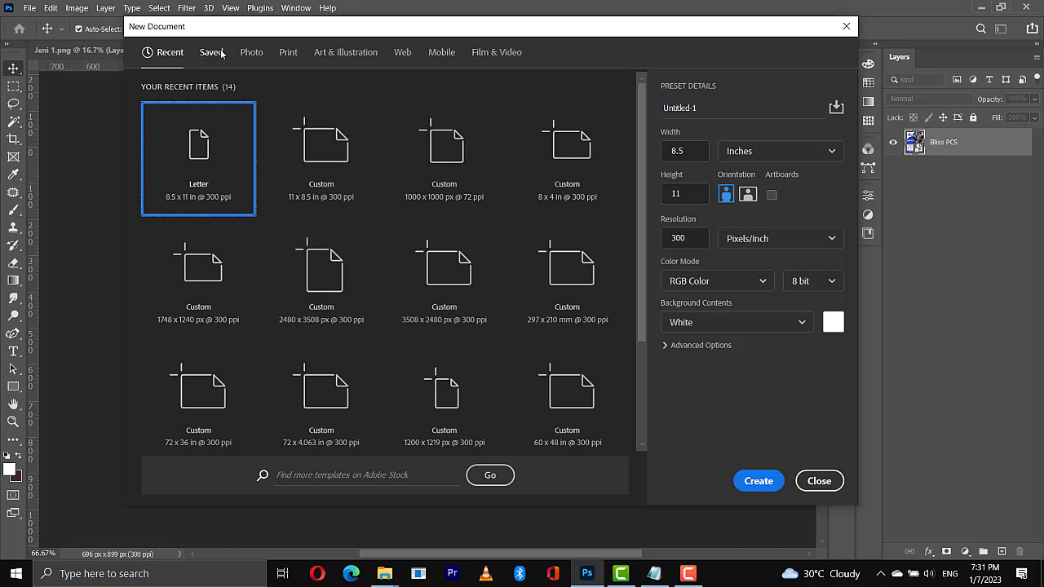
Create a new blank Letter print document, 8.5 x 11 in at 300 ppi.
{"action": "left_click", "coordinate": [288, 55]}
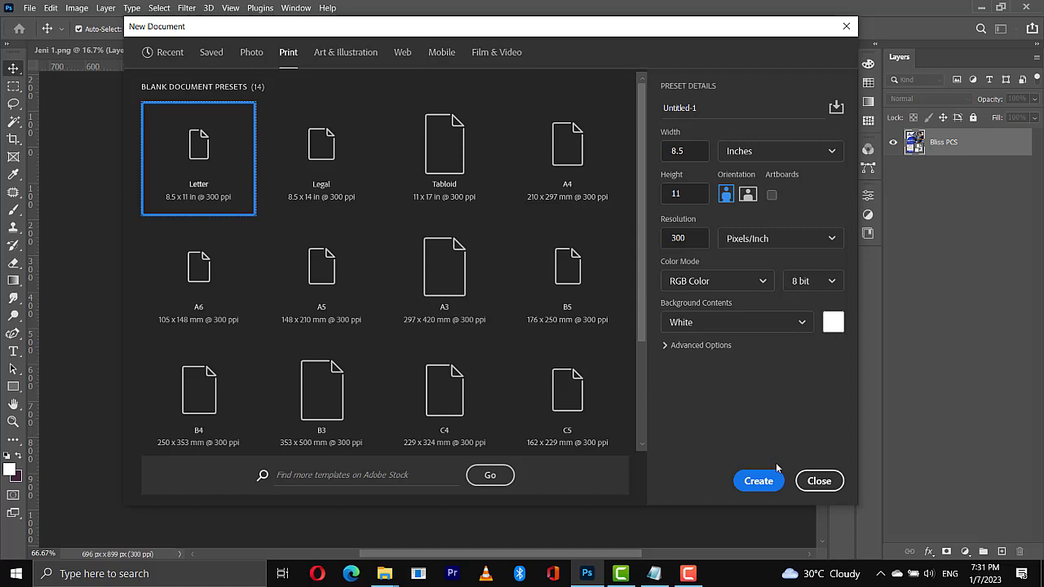
{"action": "left_click", "coordinate": [758, 481]}
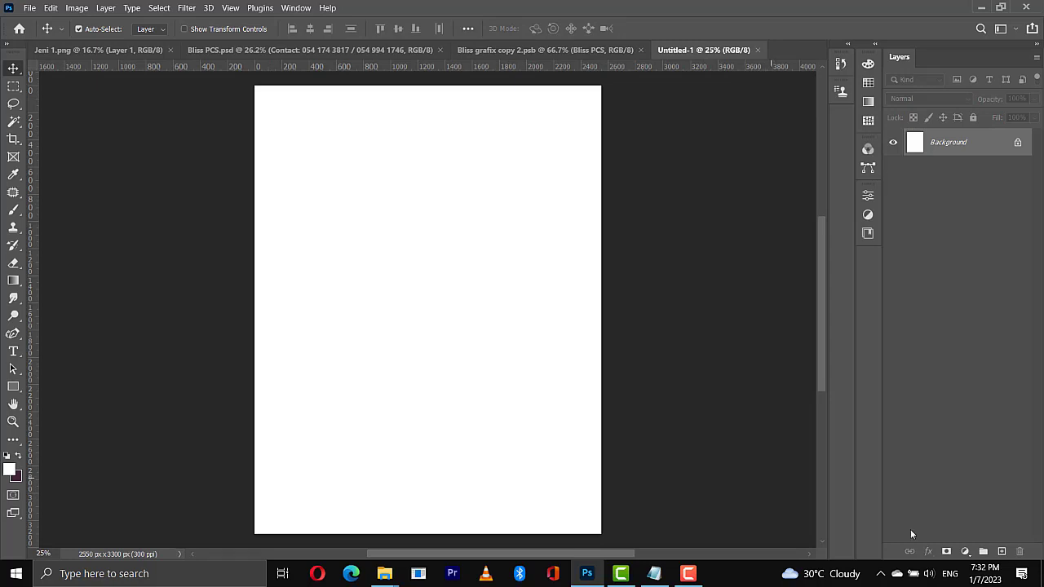
Add a light grey #eceaea Solid Color fill layer and bring up the Desktop folder.
{"action": "left_click", "coordinate": [965, 552]}
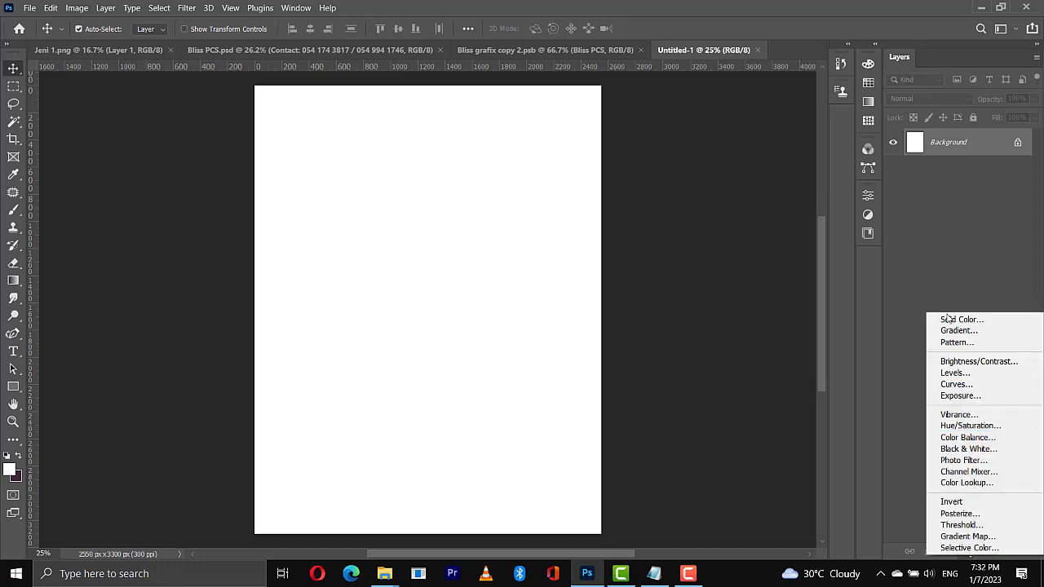
{"action": "left_click", "coordinate": [617, 198]}
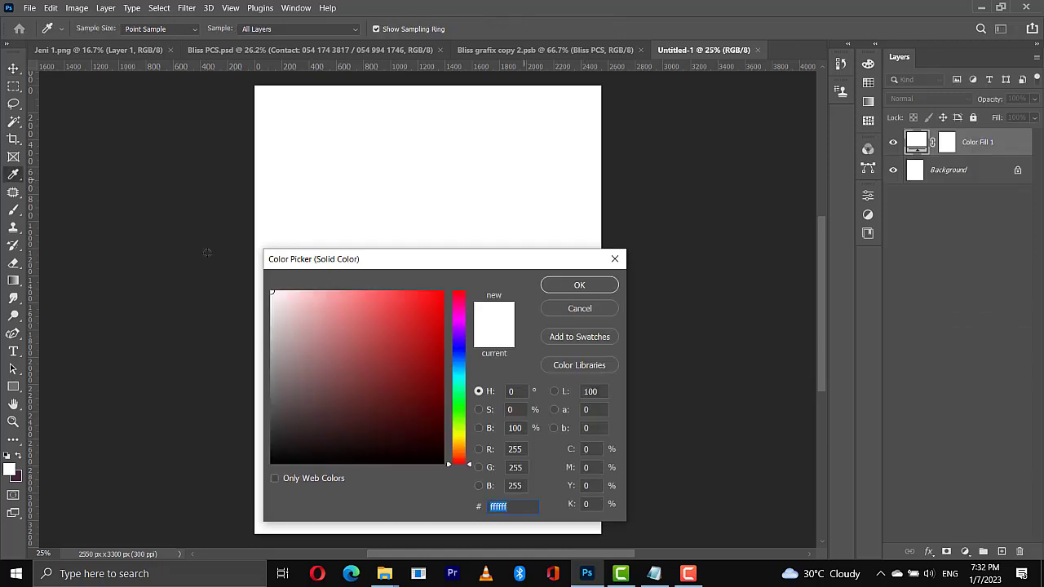
{"action": "left_click", "coordinate": [272, 303]}
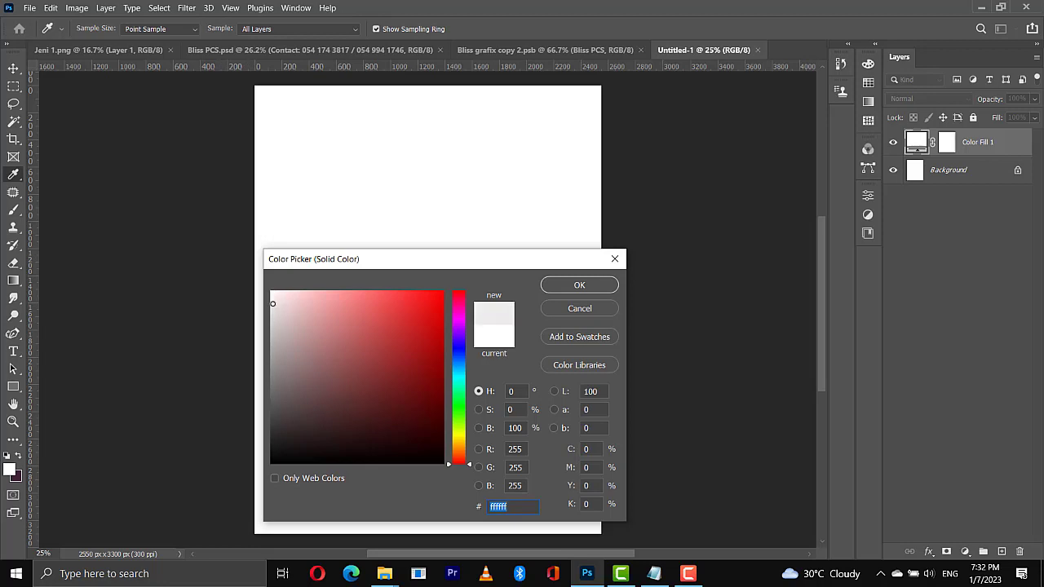
{"action": "left_click", "coordinate": [571, 284]}
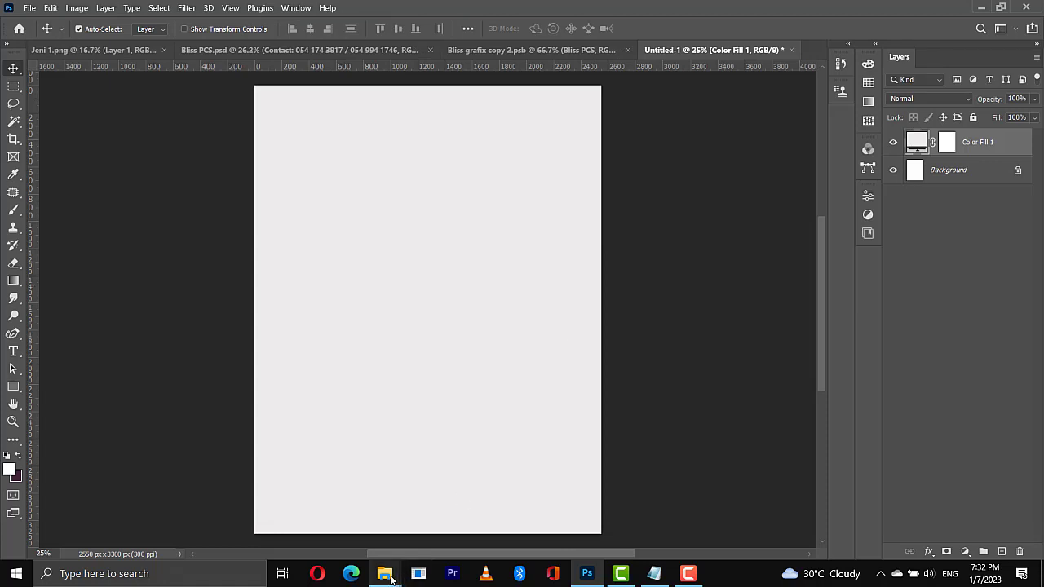
{"action": "mouse_move", "coordinate": [390, 578]}
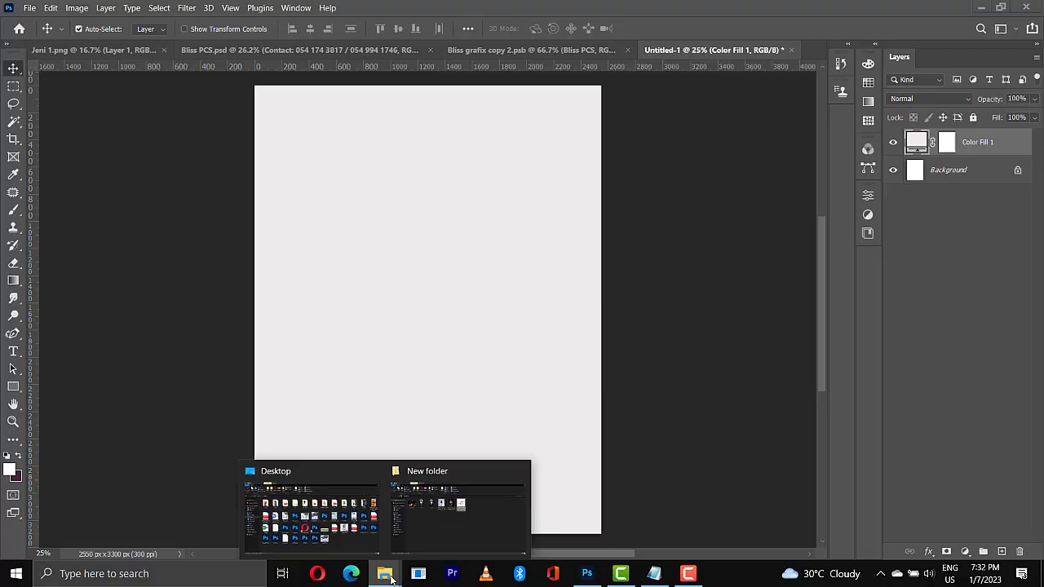
{"action": "left_click", "coordinate": [380, 555]}
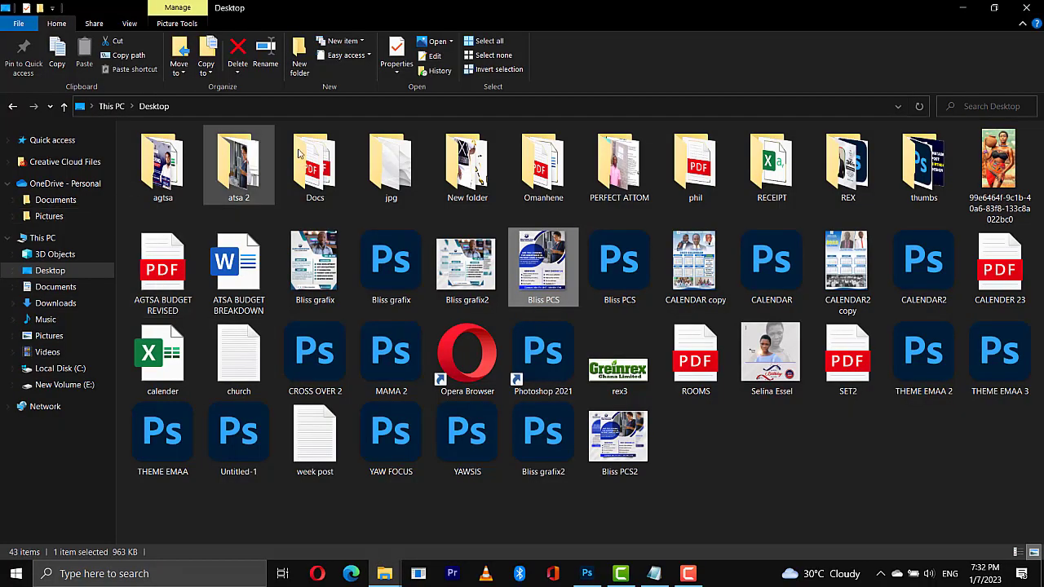
Place the white line background image and scale it to about 349% to fill the page.
{"action": "key", "text": "alt+Tab"}
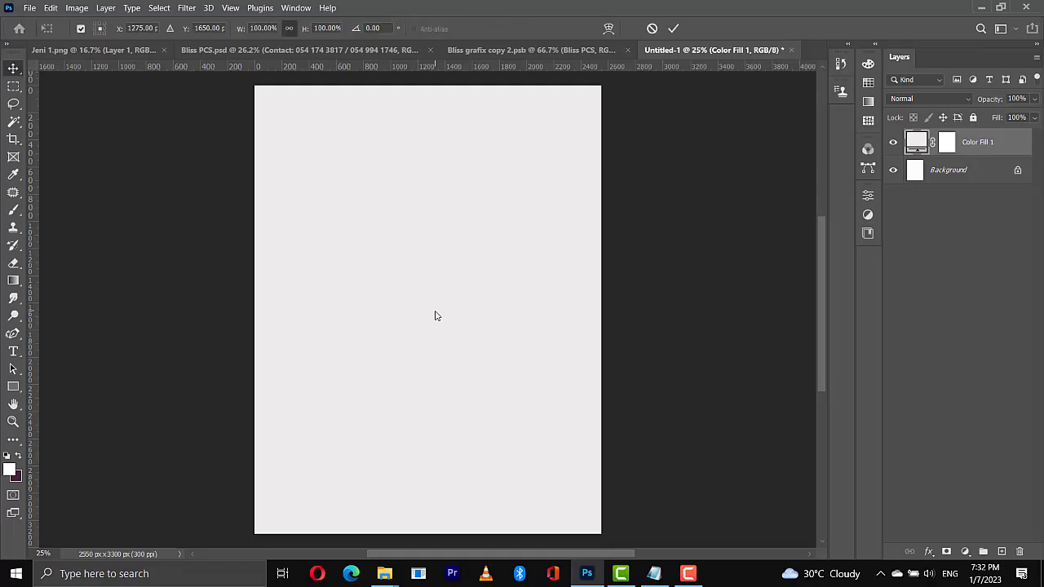
{"action": "left_click_drag", "start_coordinate": [435, 317], "coordinate": [436, 317]}
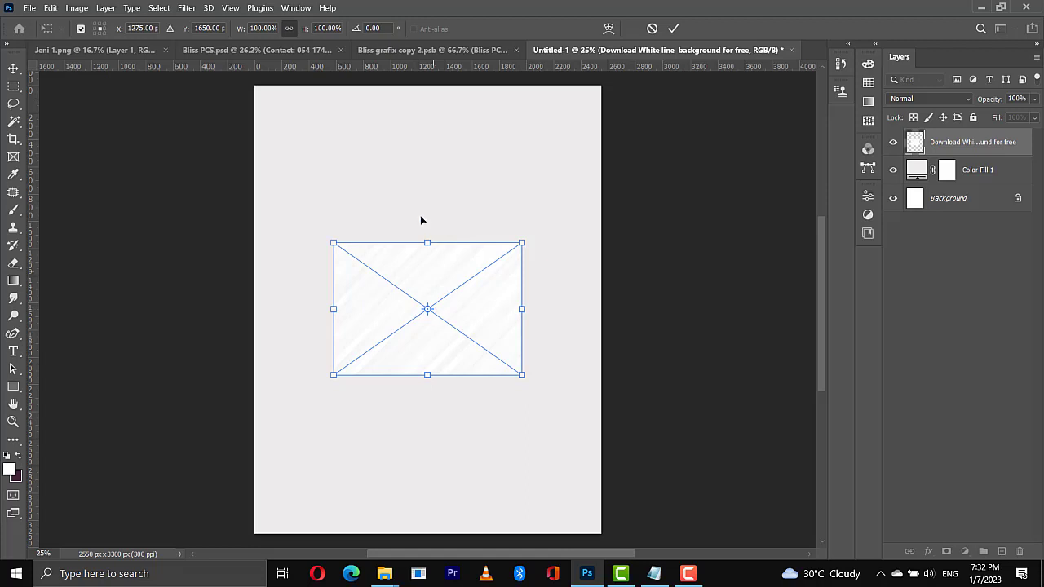
{"action": "left_click_drag", "start_coordinate": [427, 238], "coordinate": [376, 72]}
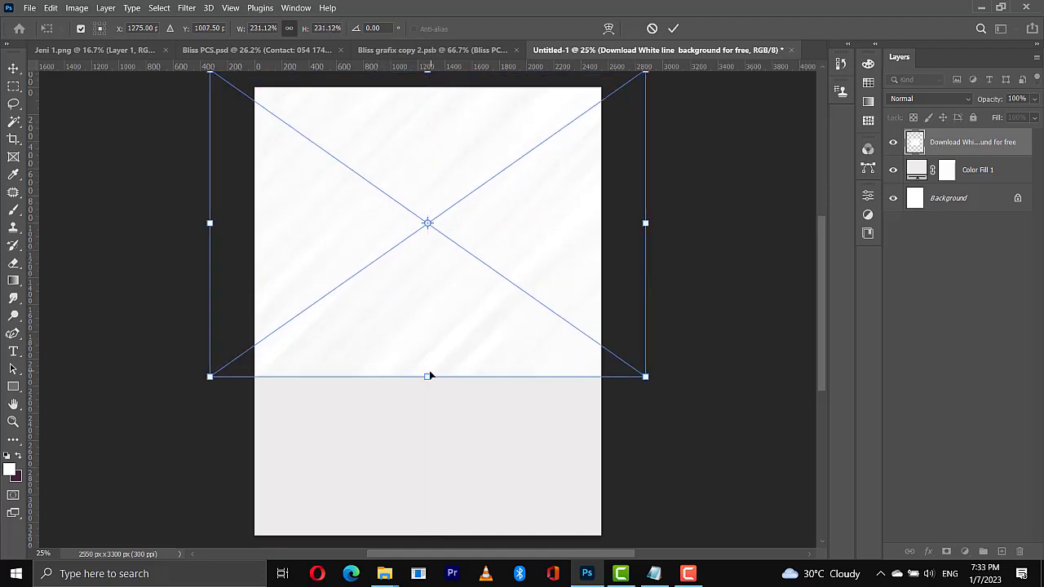
{"action": "left_click_drag", "start_coordinate": [426, 374], "coordinate": [423, 534]}
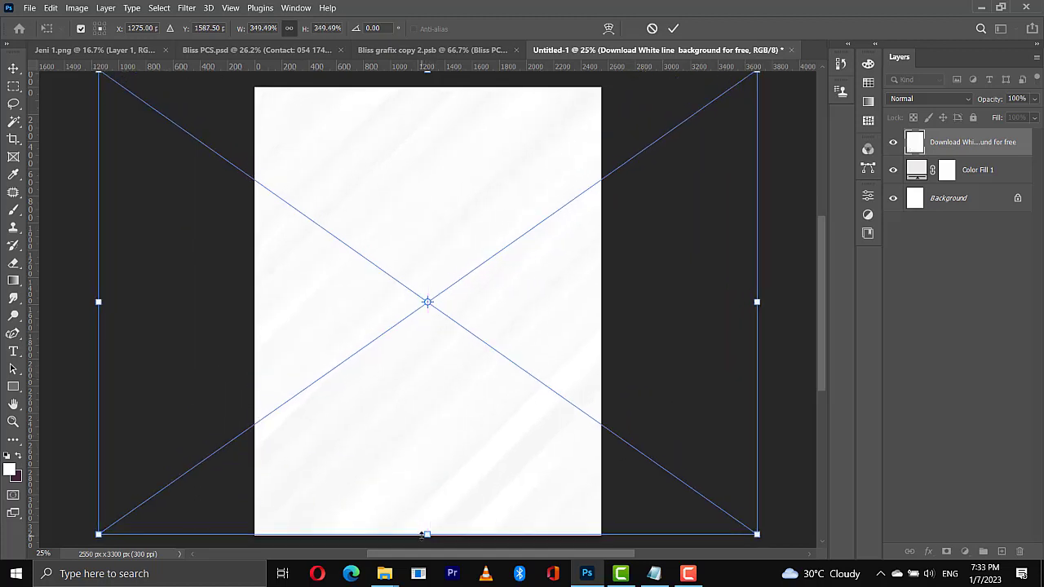
{"action": "left_click_drag", "start_coordinate": [407, 453], "coordinate": [402, 469]}
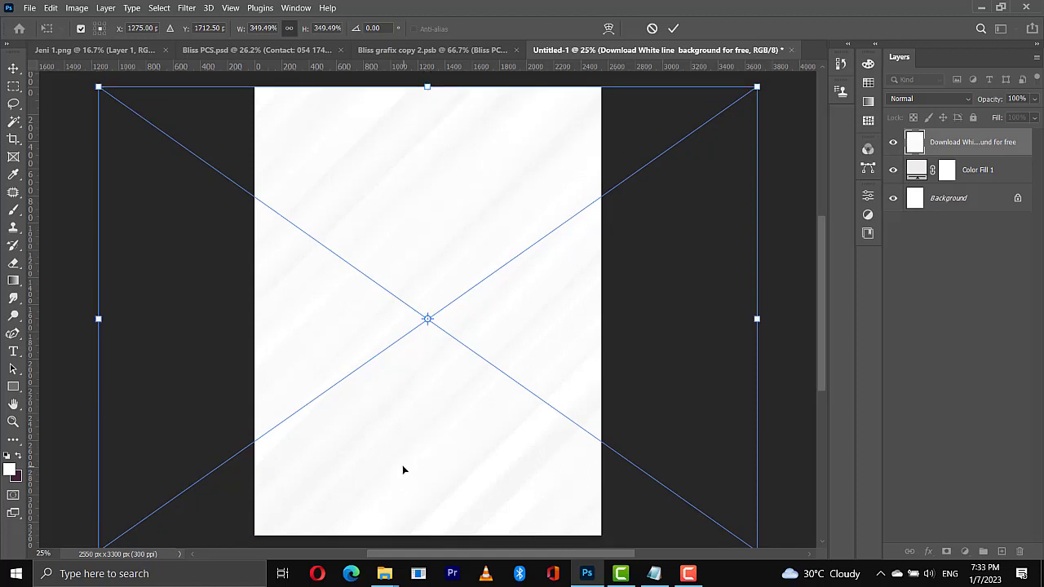
{"action": "key", "text": "Return"}
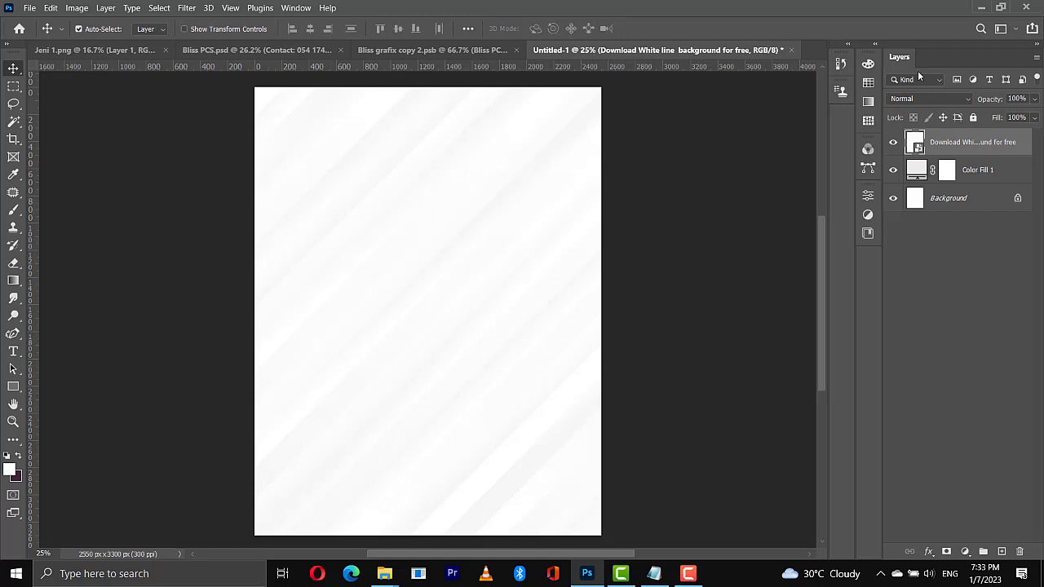
Set the white line background layer's blend mode to Multiply.
{"action": "left_click", "coordinate": [913, 100]}
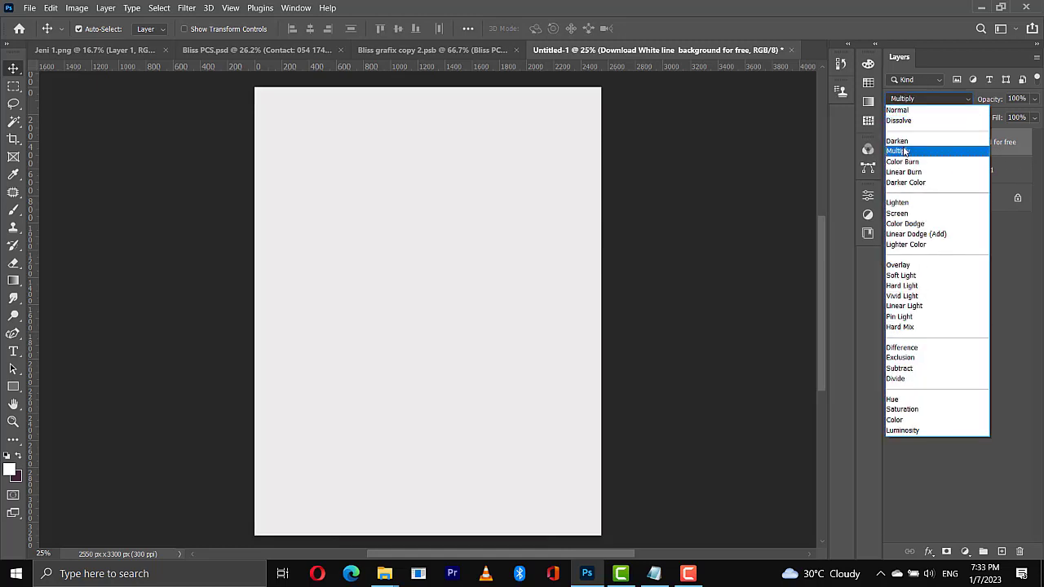
{"action": "left_click", "coordinate": [905, 151]}
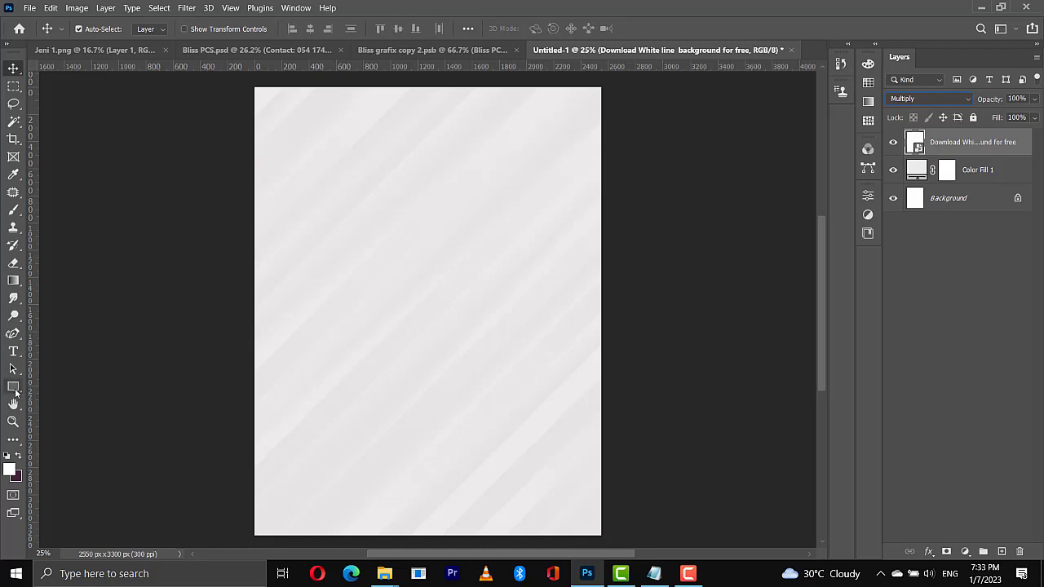
Draw a tall rectangle near the top-left and fill it with a dark blue CMYK swatch.
{"action": "left_click_drag", "start_coordinate": [14, 390], "coordinate": [47, 385]}
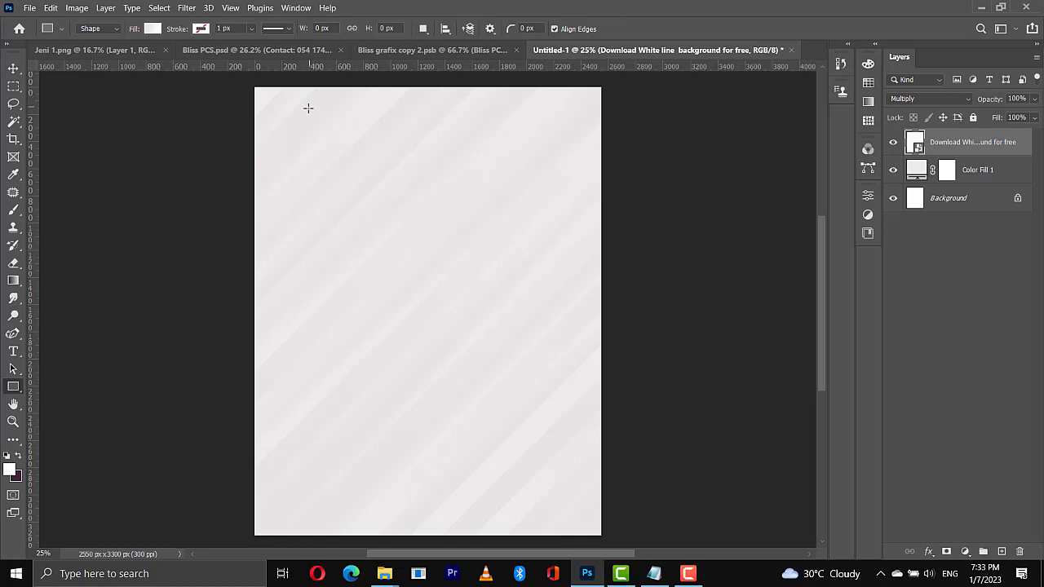
{"action": "left_click_drag", "start_coordinate": [307, 102], "coordinate": [386, 261]}
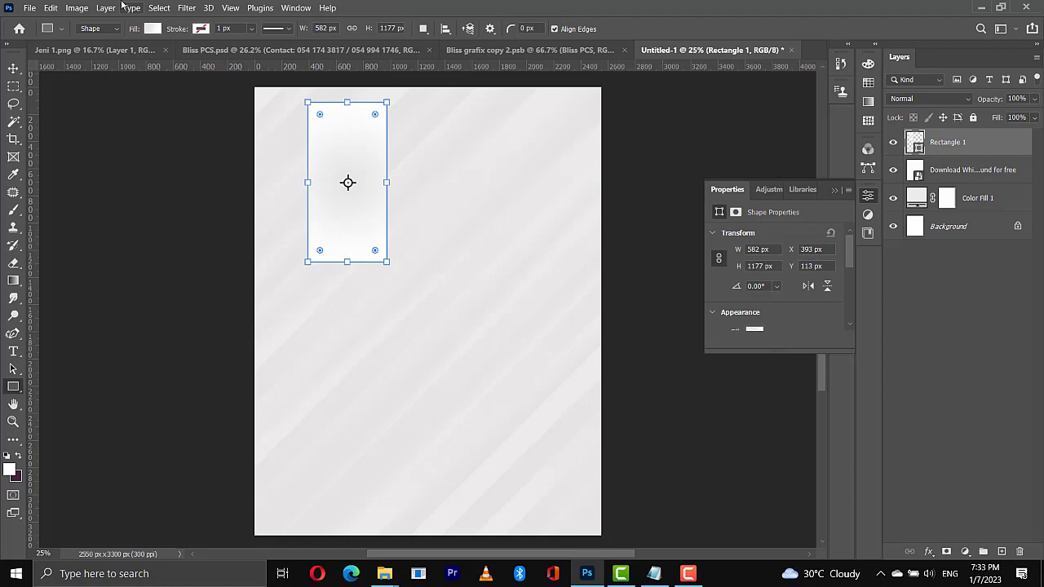
{"action": "left_click", "coordinate": [152, 29]}
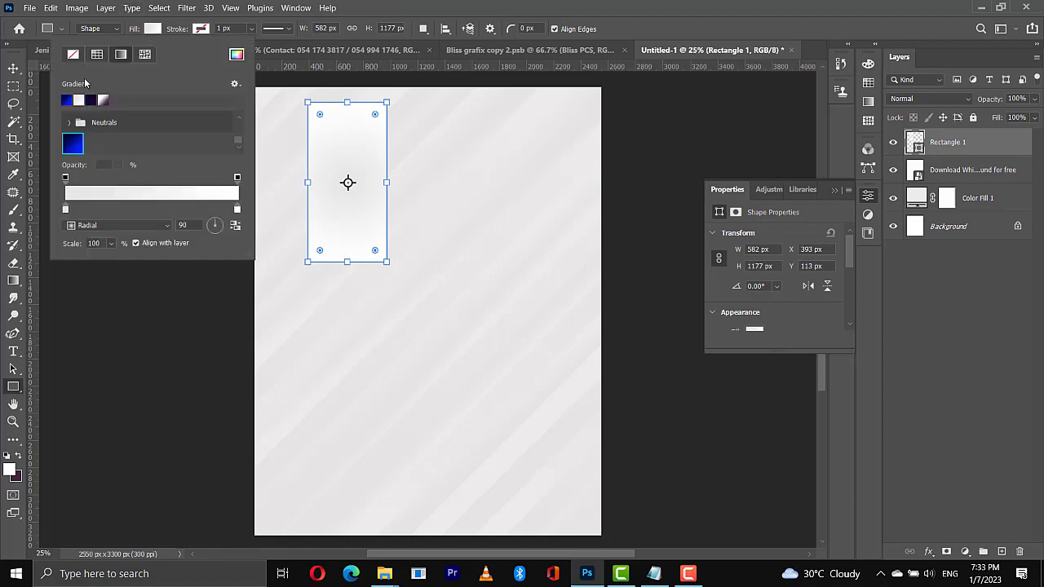
{"action": "left_click", "coordinate": [96, 56]}
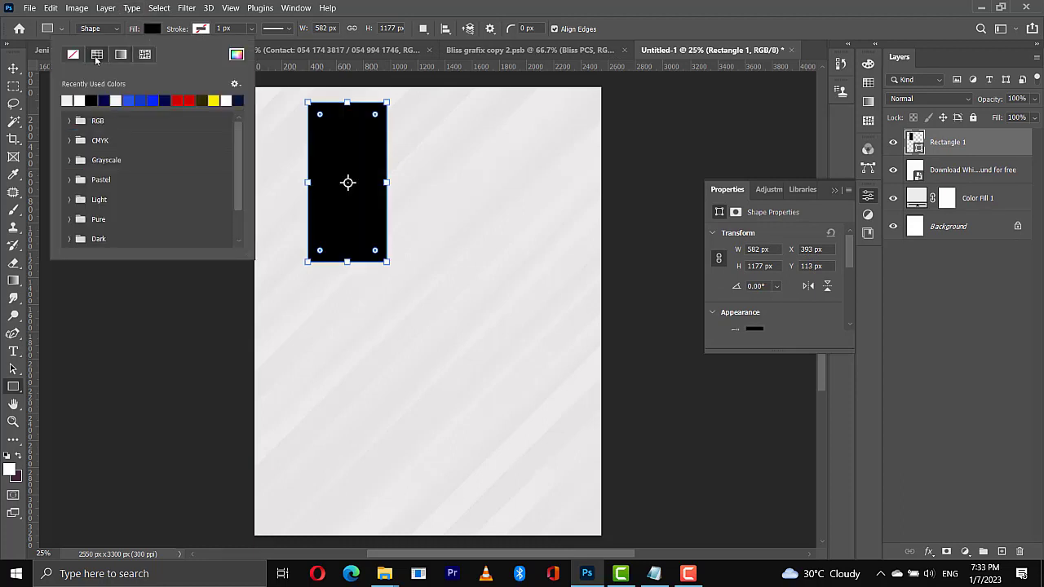
{"action": "left_click", "coordinate": [69, 140]}
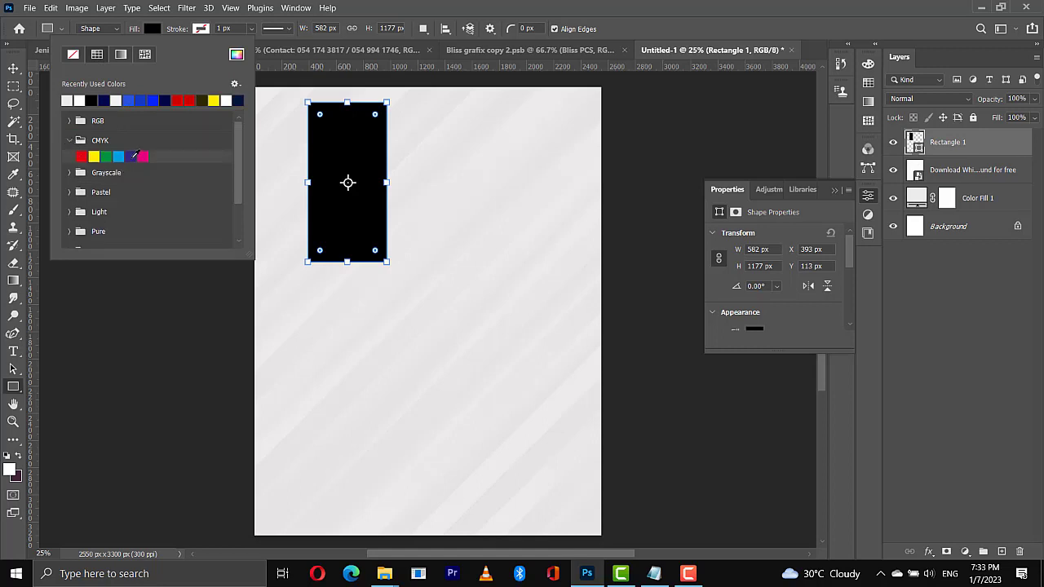
{"action": "left_click", "coordinate": [133, 157]}
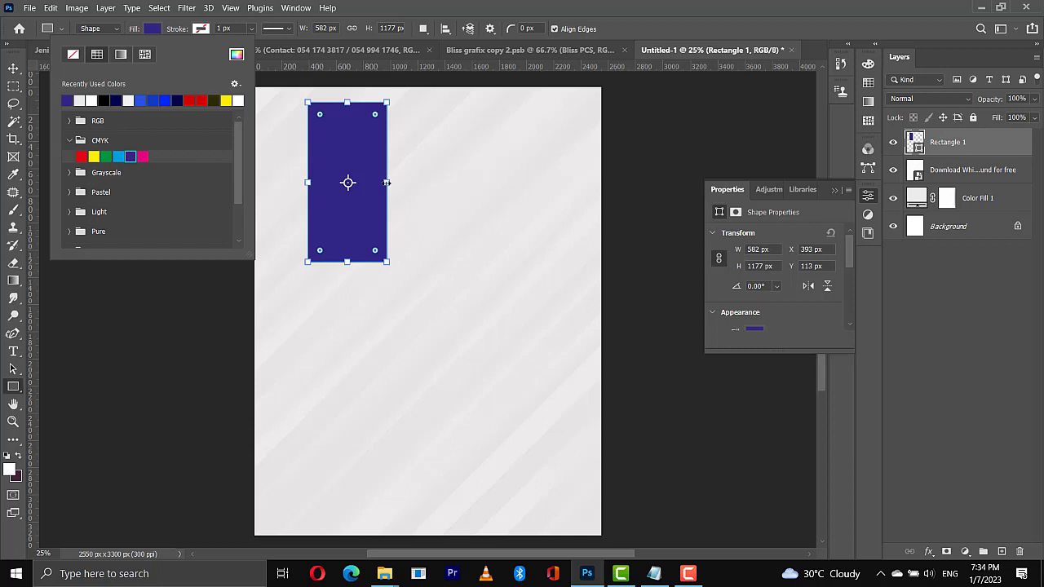
Resize the blue rectangle to 686 x 1021 px.
{"action": "key", "text": "shift"}
{"action": "left_click", "coordinate": [357, 31]}
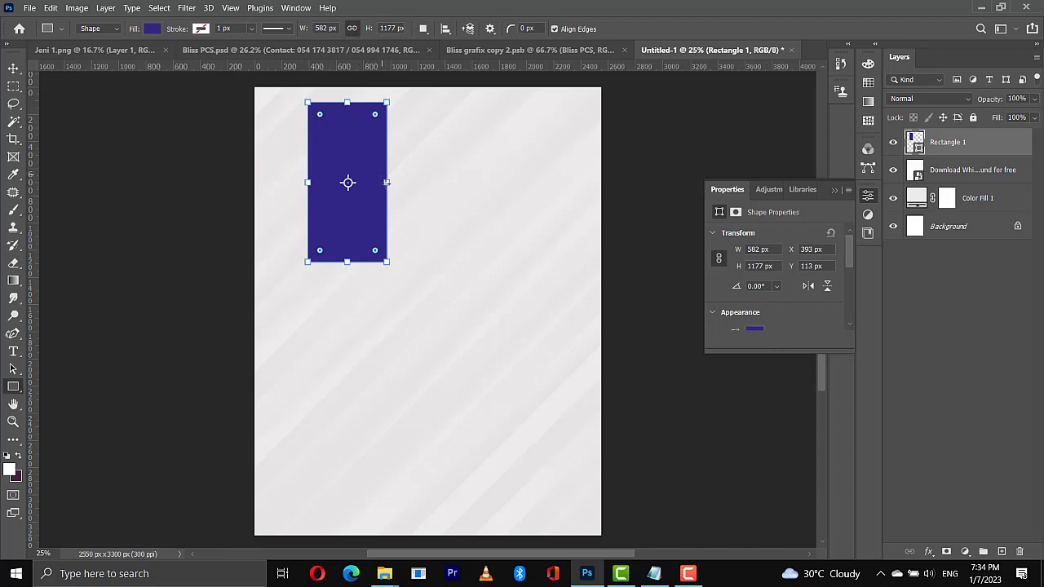
{"action": "key", "text": "shift"}
{"action": "left_click_drag", "start_coordinate": [387, 183], "coordinate": [402, 184]}
{"action": "left_click_drag", "start_coordinate": [402, 182], "coordinate": [401, 182]}
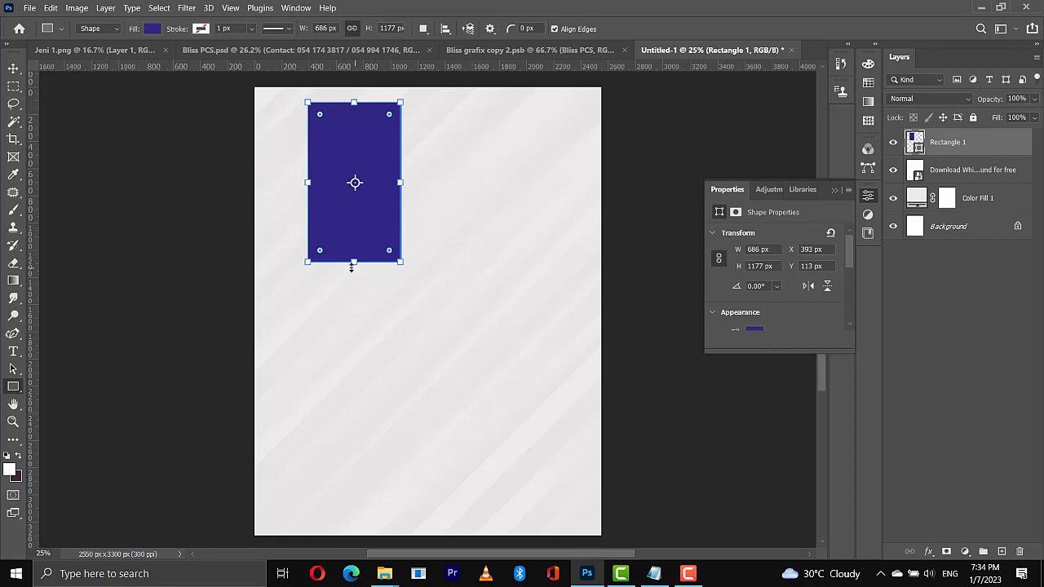
{"action": "left_click_drag", "start_coordinate": [352, 266], "coordinate": [353, 241]}
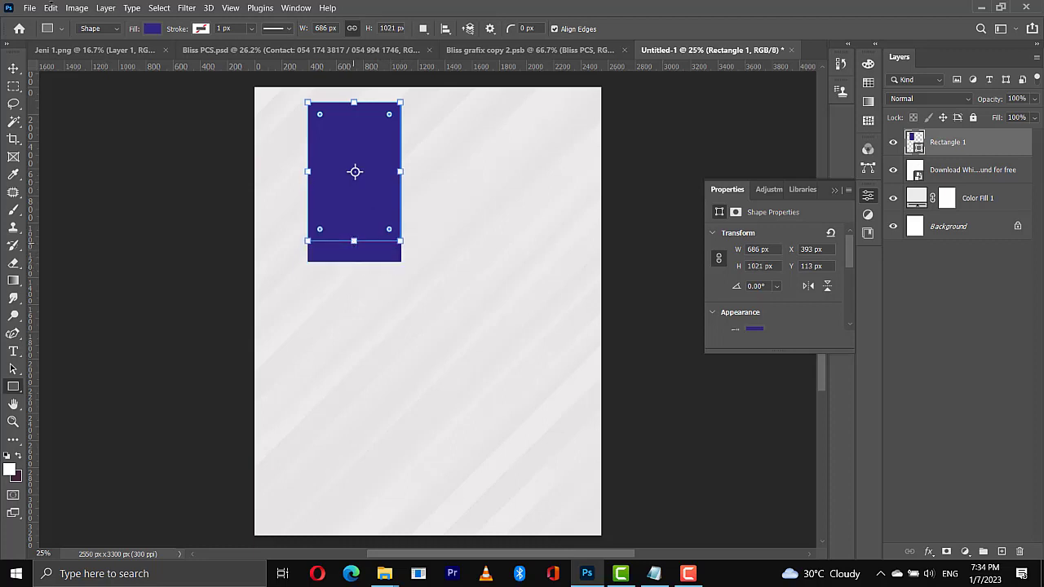
Duplicate Rectangle 1 and move the copy beside the original.
{"action": "left_click", "coordinate": [16, 72]}
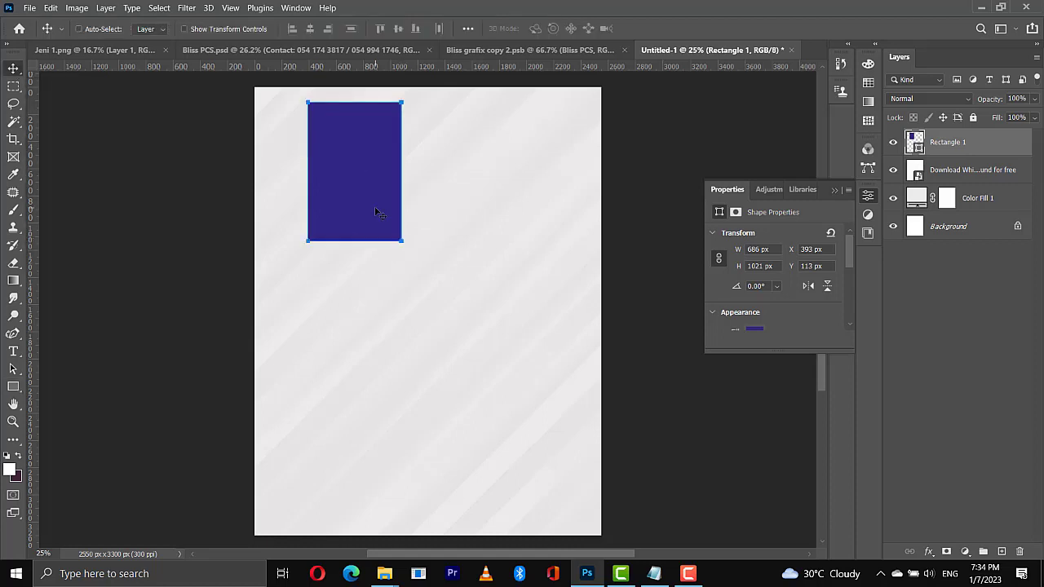
{"action": "key", "text": "ctrl+j"}
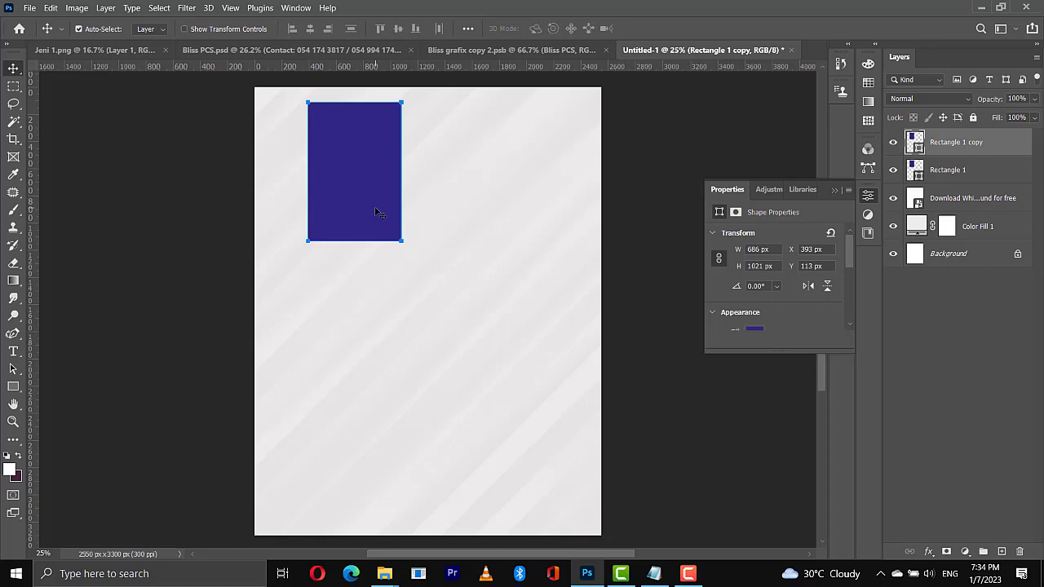
{"action": "key", "text": "shift+Right"}
{"action": "left_click_drag", "start_coordinate": [375, 213], "coordinate": [571, 221]}
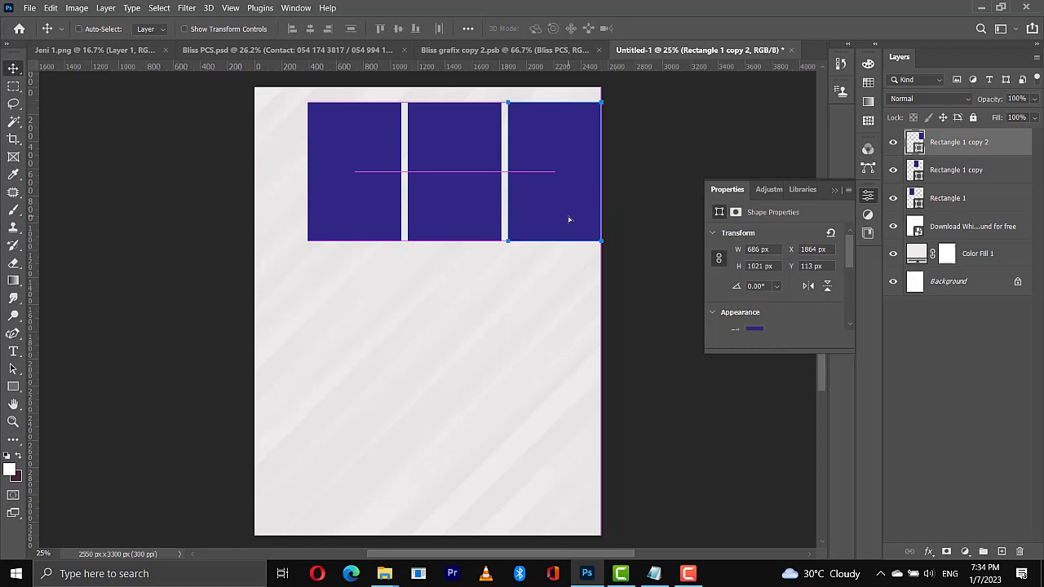
Distribute the three rectangles' horizontal centres evenly and shift them left to centre on the page.
{"action": "left_click", "coordinate": [952, 201], "text": "shift"}
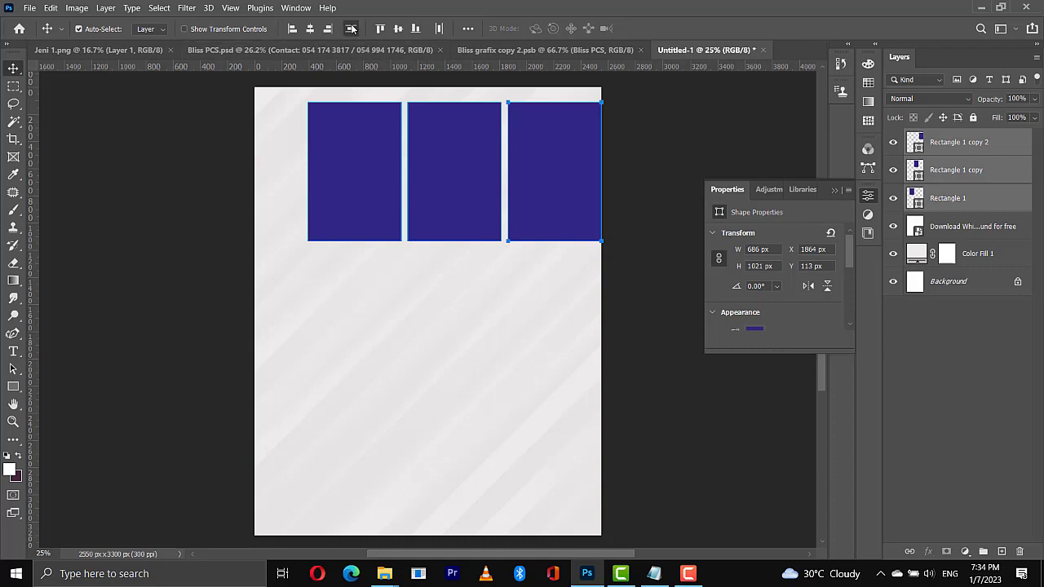
{"action": "left_click", "coordinate": [440, 28]}
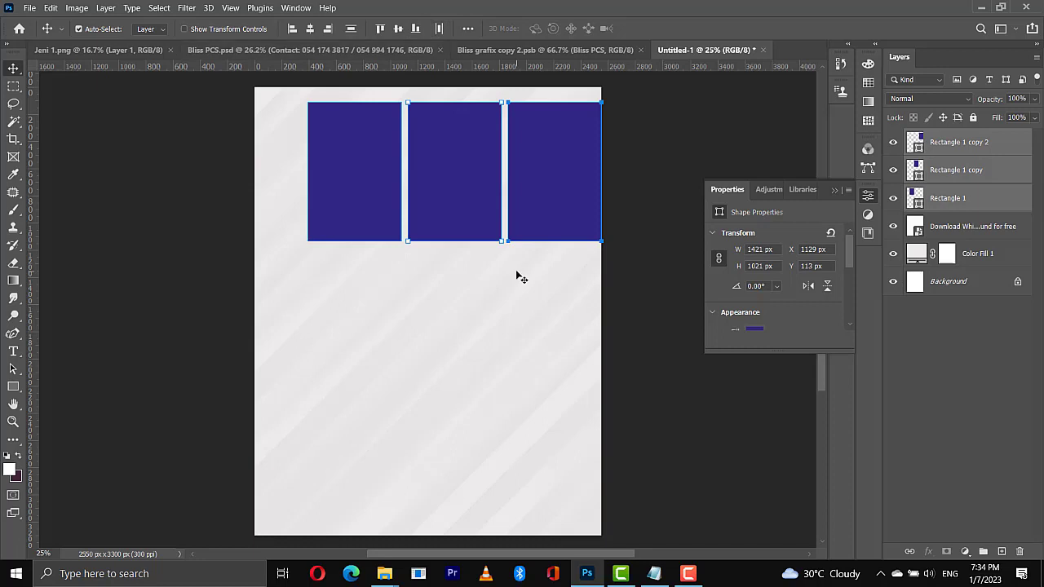
{"action": "key", "text": "shift+Left"}
{"action": "key", "text": "shift+Left"}
{"action": "key", "text": "shift+Left"}
{"action": "key", "text": "shift+Left"}
{"action": "key", "text": "shift+Left"}
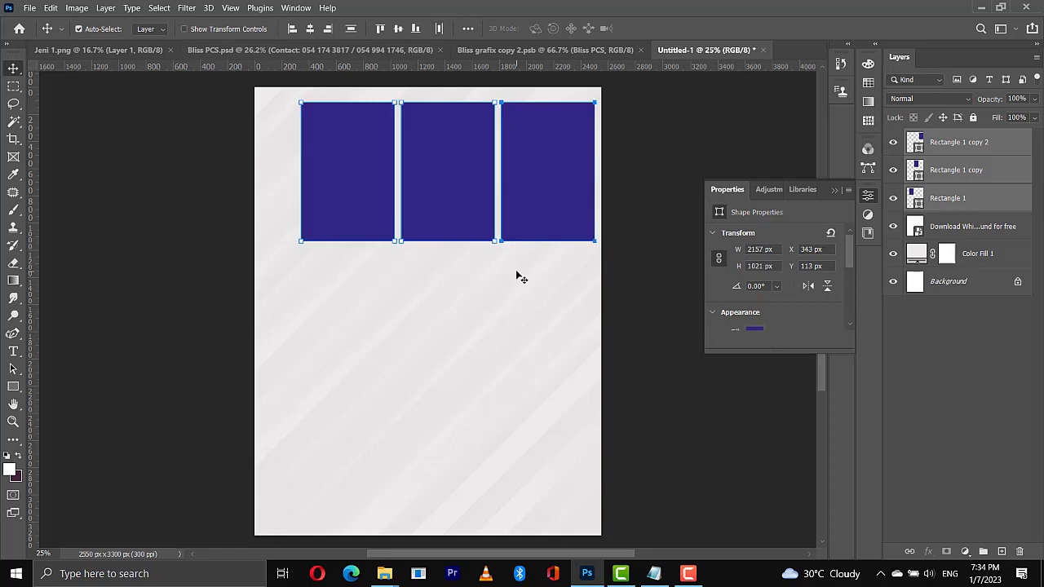
{"action": "key", "text": "shift+Left"}
{"action": "key", "text": "shift+Left"}
{"action": "key", "text": "shift+Left"}
{"action": "key", "text": "shift+Left"}
{"action": "key", "text": "shift+Left"}
{"action": "key", "text": "shift+Left"}
{"action": "key", "text": "shift+Left"}
{"action": "key", "text": "shift+Left"}
{"action": "key", "text": "shift+Left"}
{"action": "key", "text": "shift+Left"}
{"action": "key", "text": "shift+Left"}
{"action": "key", "text": "shift+Left"}
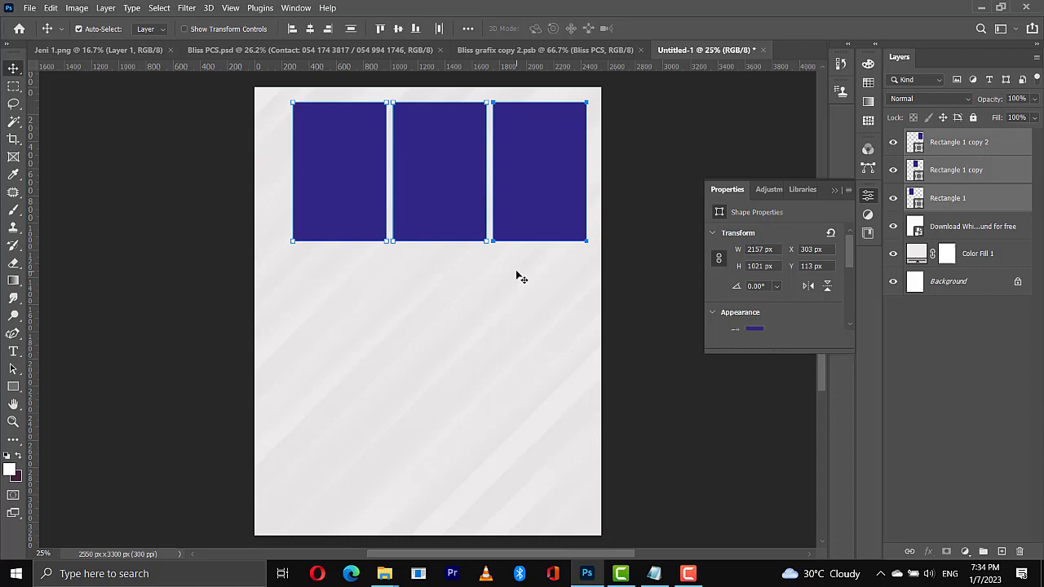
{"action": "left_click", "coordinate": [641, 330]}
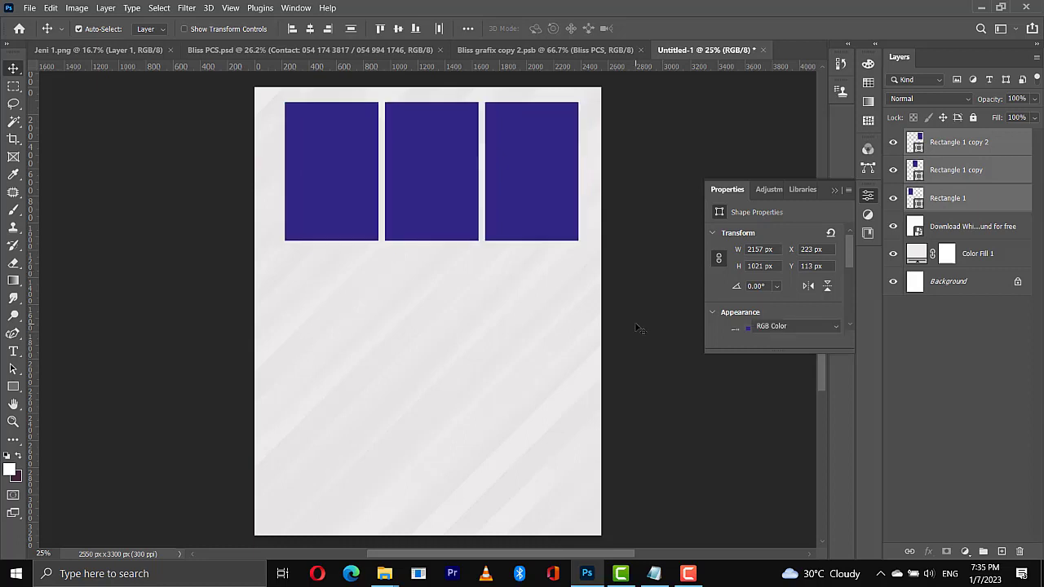
Select the left blue rectangle and pick the Jeni 1 cutout photo in File Explorer.
{"action": "left_click", "coordinate": [343, 185]}
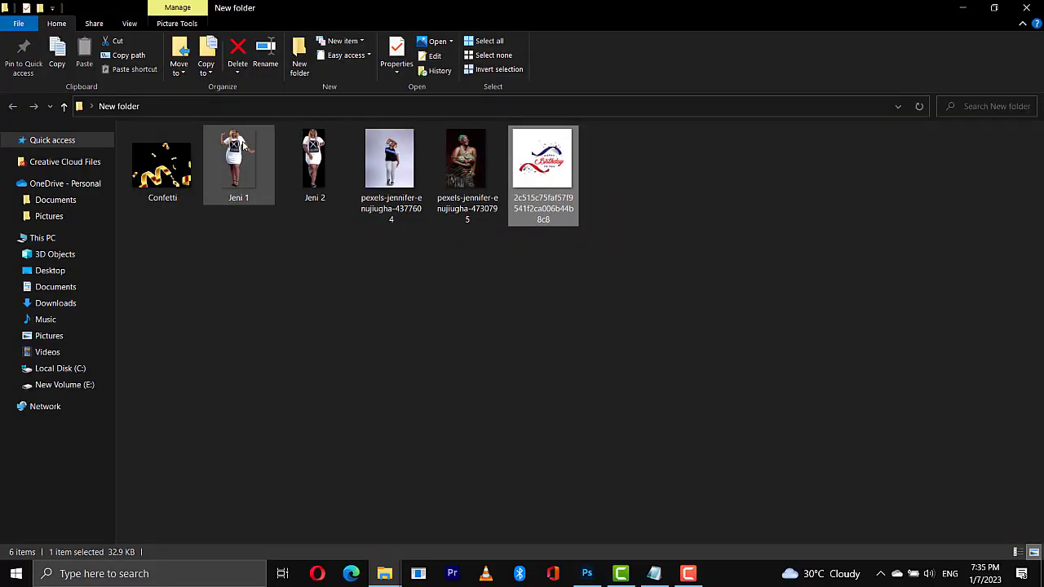
{"action": "left_click", "coordinate": [243, 145]}
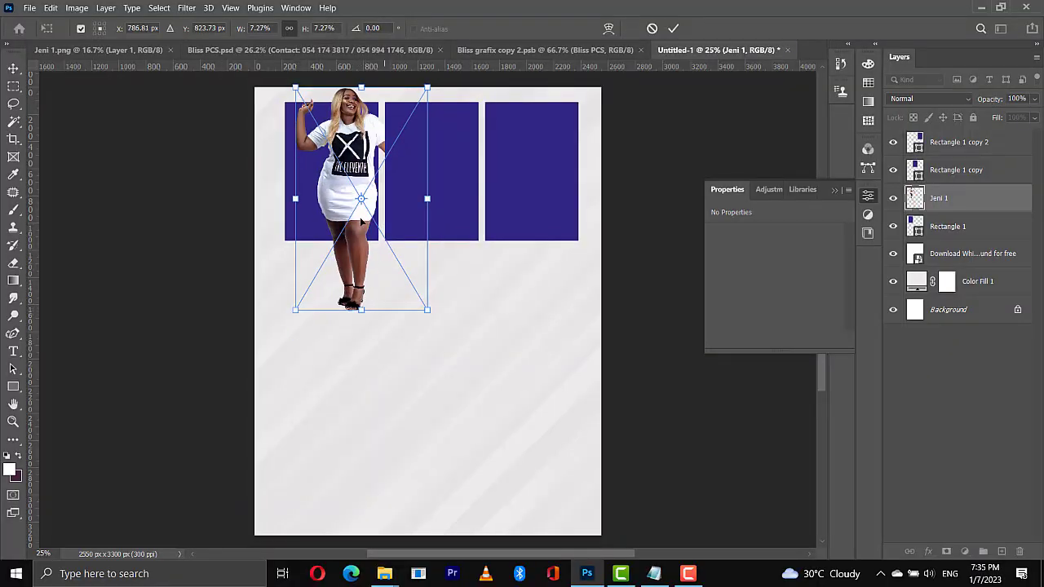
Enlarge the Jeni 1 cutout to 2214 x 3748 px over the left blue panel.
{"action": "left_click_drag", "start_coordinate": [353, 228], "coordinate": [351, 239]}
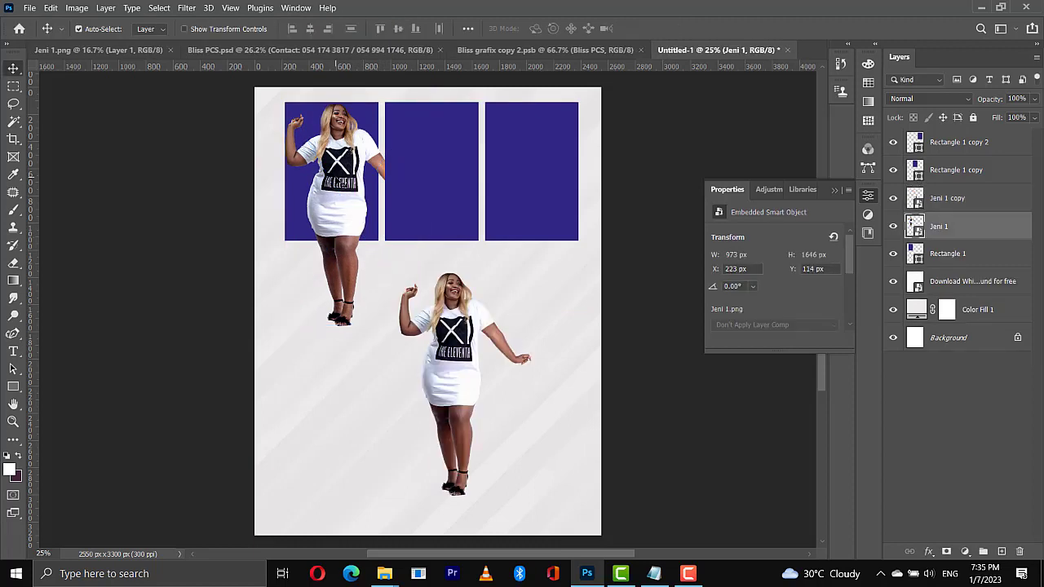
{"action": "key", "text": "ctrl+t"}
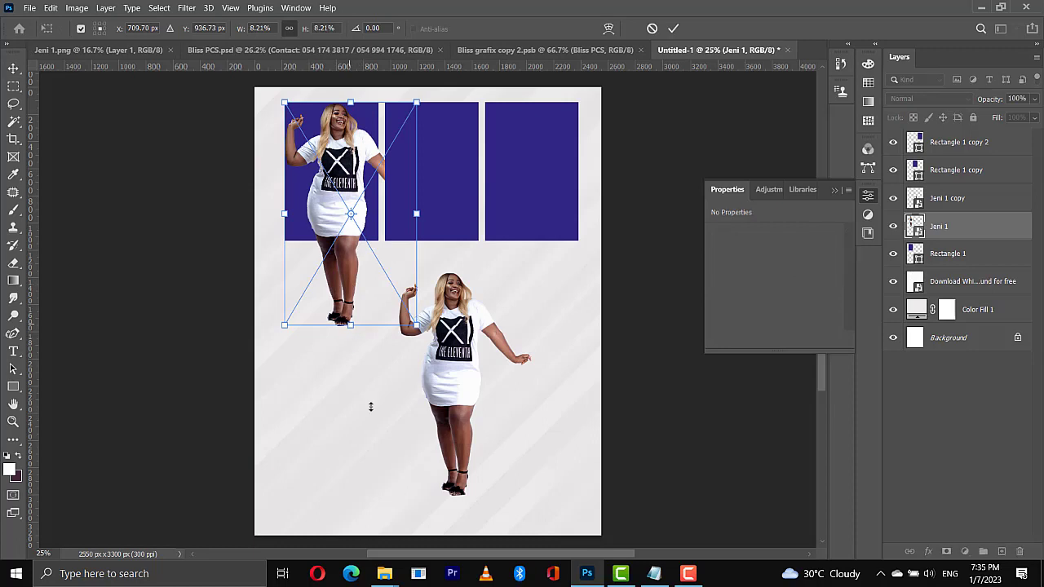
{"action": "left_click_drag", "start_coordinate": [371, 406], "coordinate": [368, 479]}
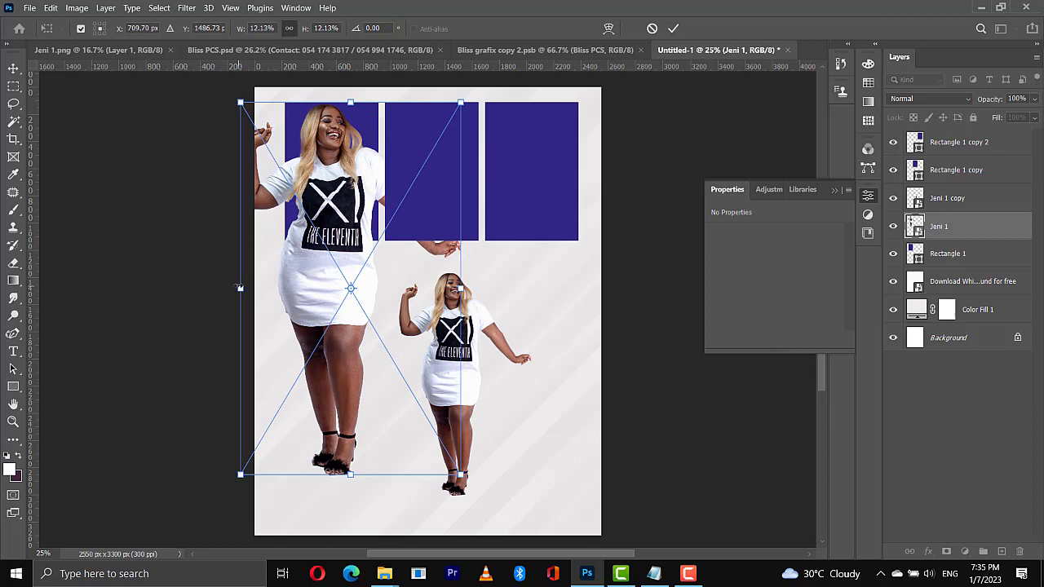
{"action": "left_click_drag", "start_coordinate": [240, 287], "coordinate": [210, 287]}
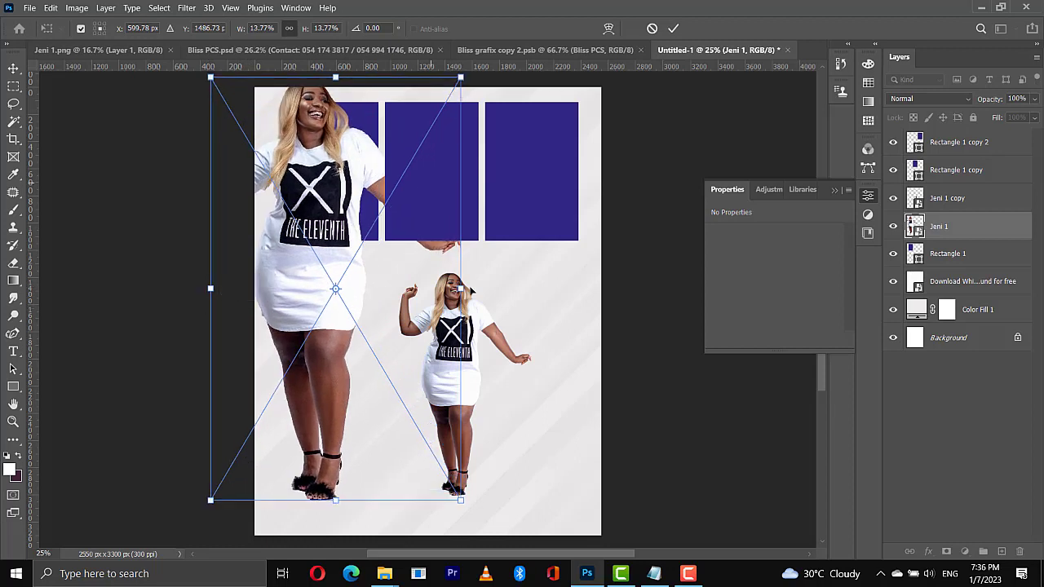
{"action": "left_click_drag", "start_coordinate": [460, 288], "coordinate": [512, 288]}
{"action": "left_click_drag", "start_coordinate": [336, 172], "coordinate": [351, 176]}
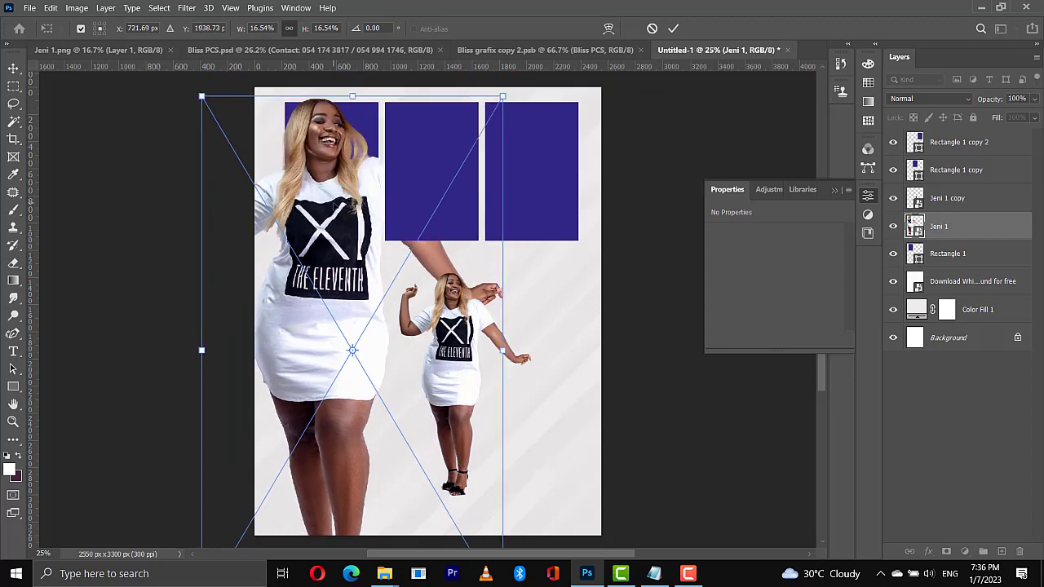
{"action": "key", "text": "Return"}
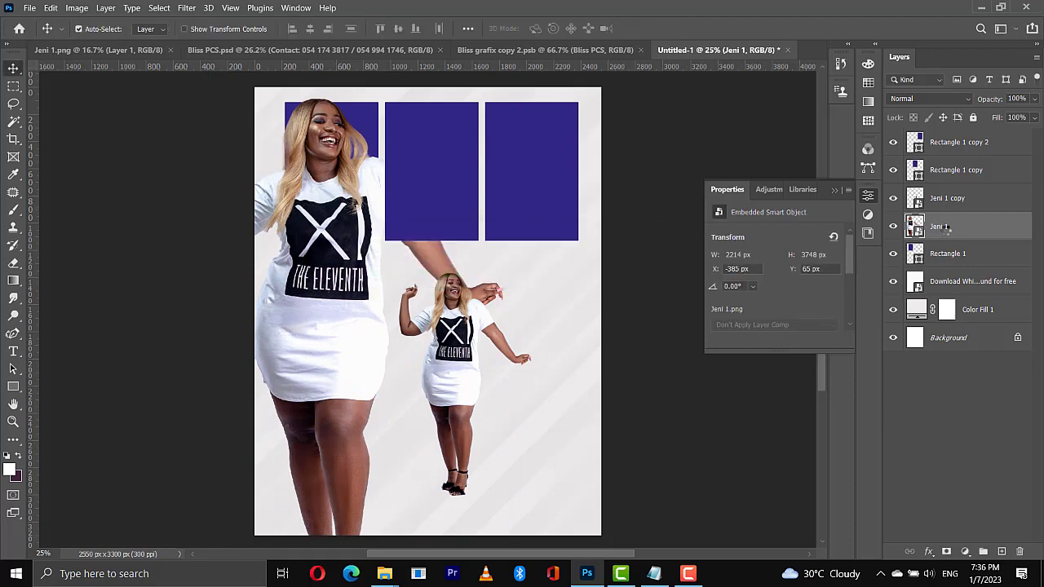
Clip the Jeni 1 layer into the left rectangle and set its blend mode to Luminosity.
{"action": "right_click", "coordinate": [945, 234]}
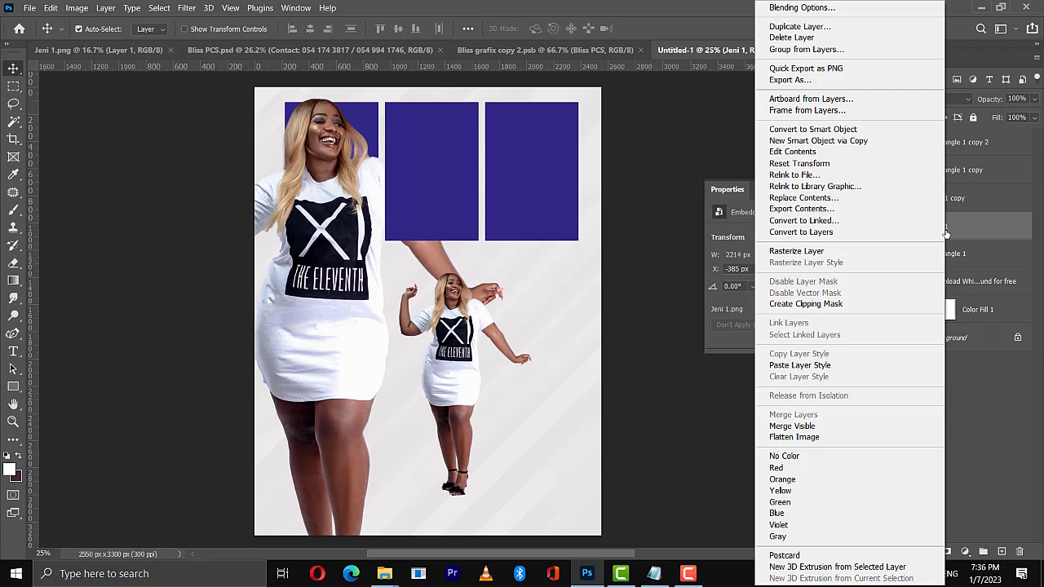
{"action": "left_click", "coordinate": [779, 304]}
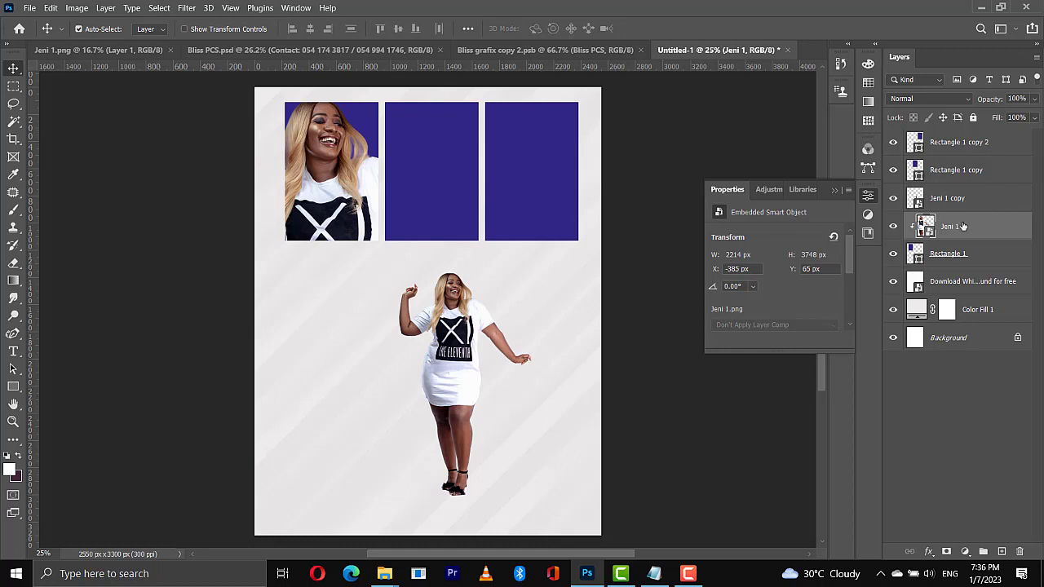
{"action": "left_click", "coordinate": [912, 98]}
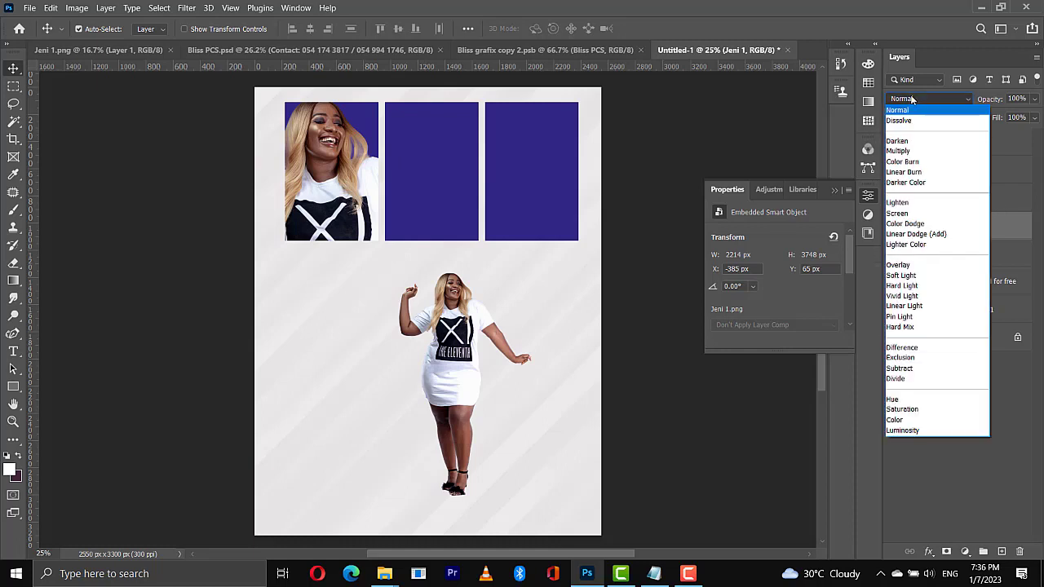
{"action": "left_click", "coordinate": [908, 431]}
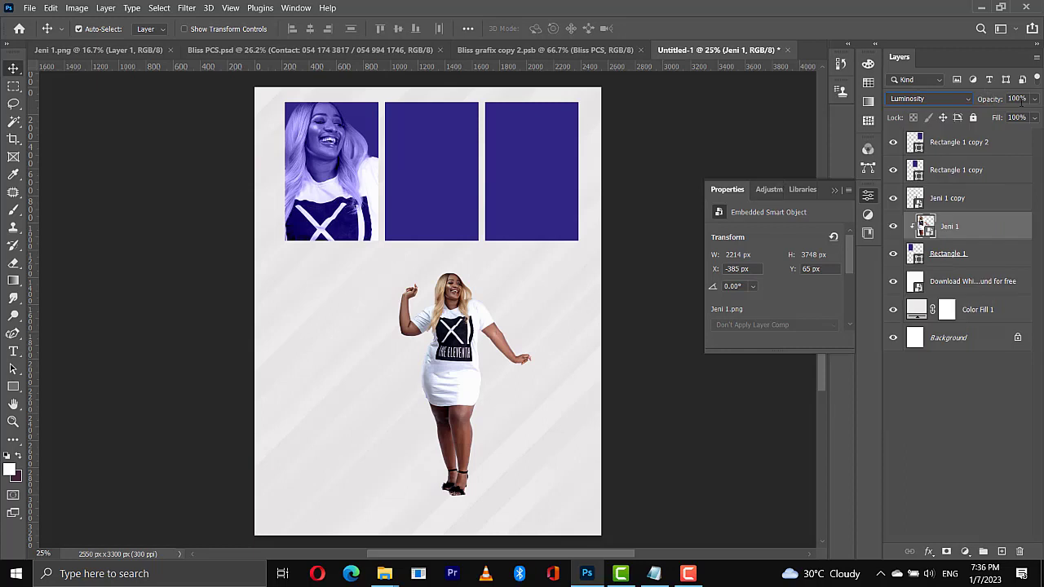
Set the Jeni 1 layer's opacity to 64%.
{"action": "left_click", "coordinate": [1035, 99]}
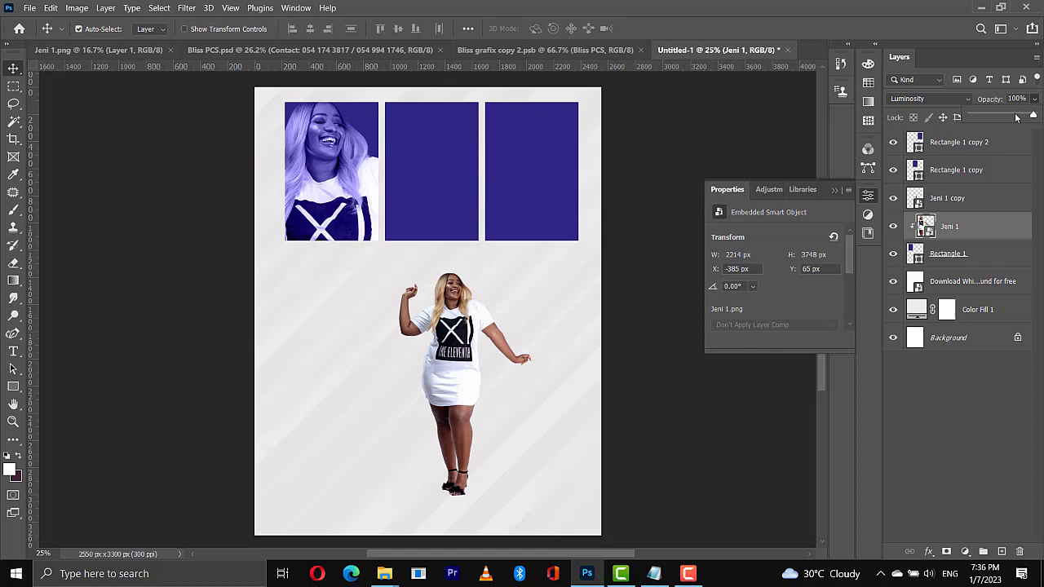
{"action": "left_click_drag", "start_coordinate": [1016, 118], "coordinate": [1004, 117]}
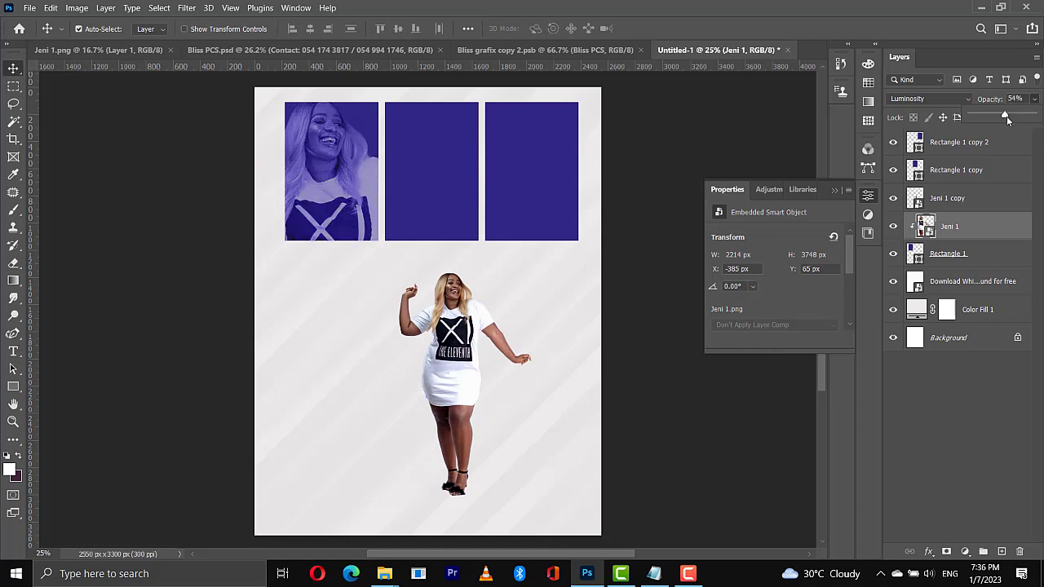
{"action": "left_click_drag", "start_coordinate": [1007, 119], "coordinate": [1011, 119]}
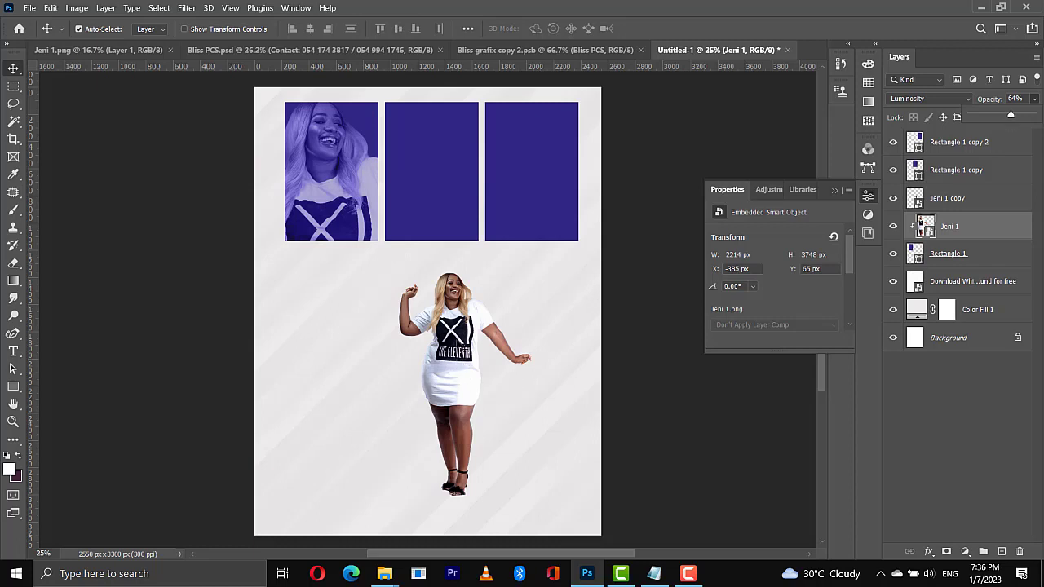
Move the full-length Jeni 1 copy up to X 149 px, Y 670 px on the left panel.
{"action": "left_click", "coordinate": [457, 330]}
{"action": "left_click", "coordinate": [458, 336]}
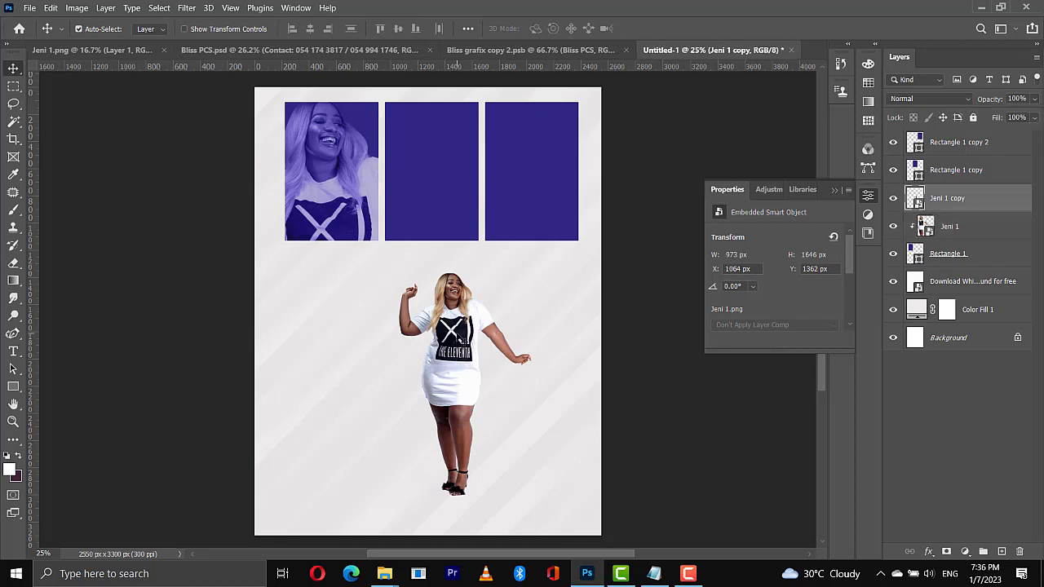
{"action": "left_click_drag", "start_coordinate": [461, 335], "coordinate": [336, 242]}
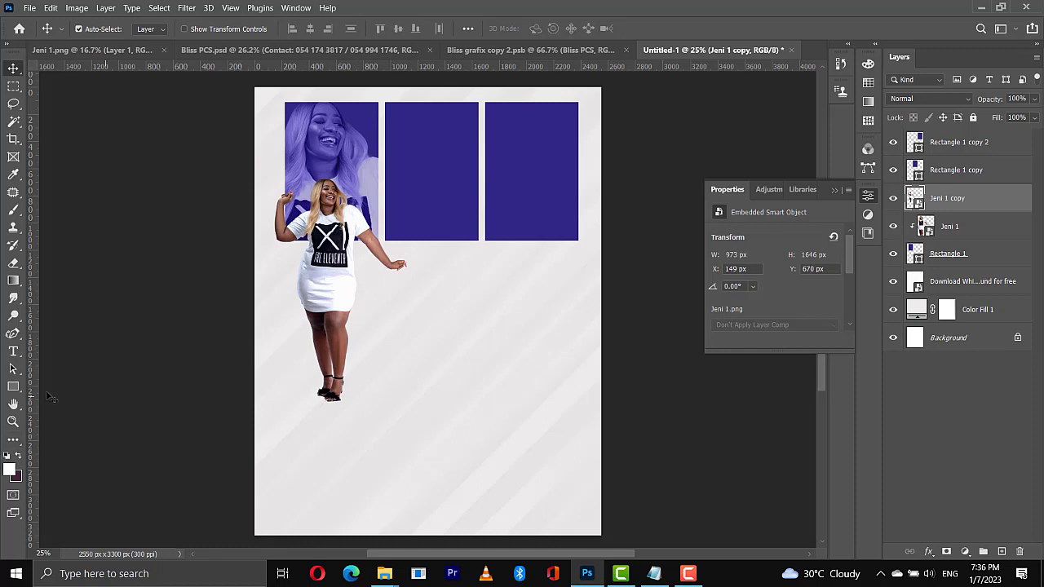
Draw a thin 2267 × 8 px bar across the page at Y 1742 and fill it dark purple.
{"action": "left_click", "coordinate": [13, 388]}
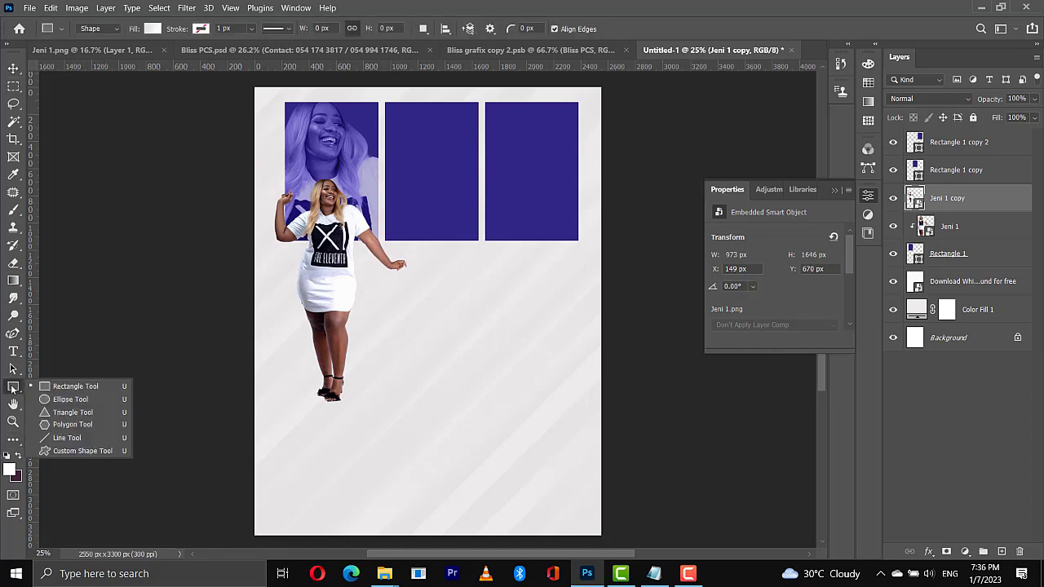
{"action": "left_click", "coordinate": [57, 389]}
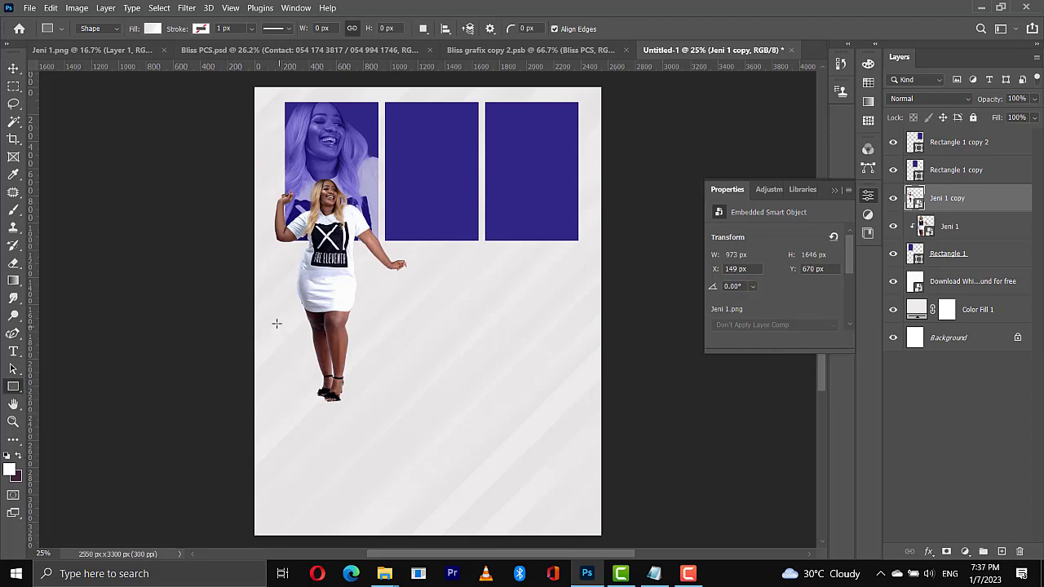
{"action": "left_click_drag", "start_coordinate": [272, 324], "coordinate": [581, 324]}
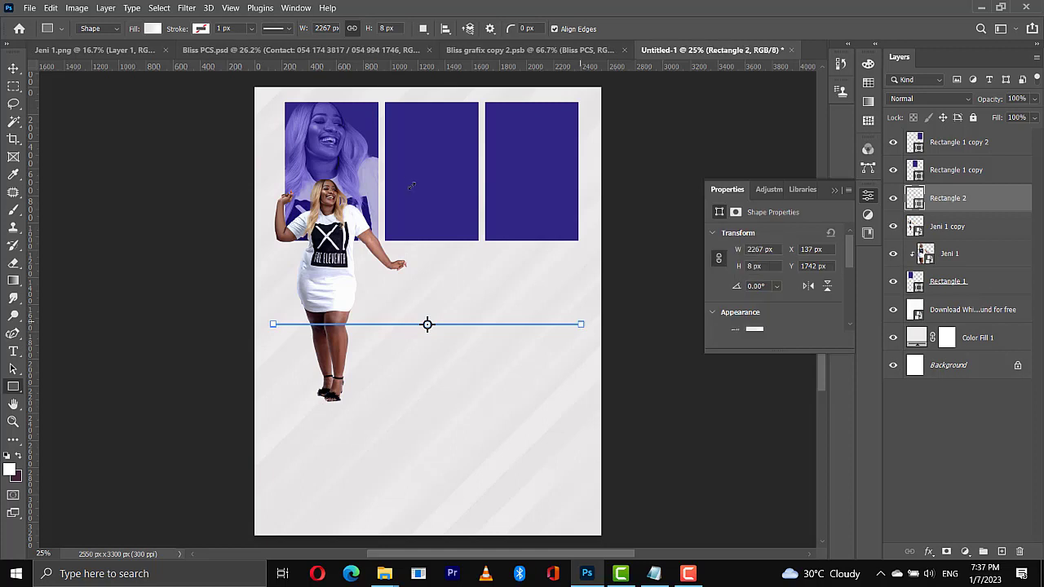
{"action": "left_click", "coordinate": [153, 28]}
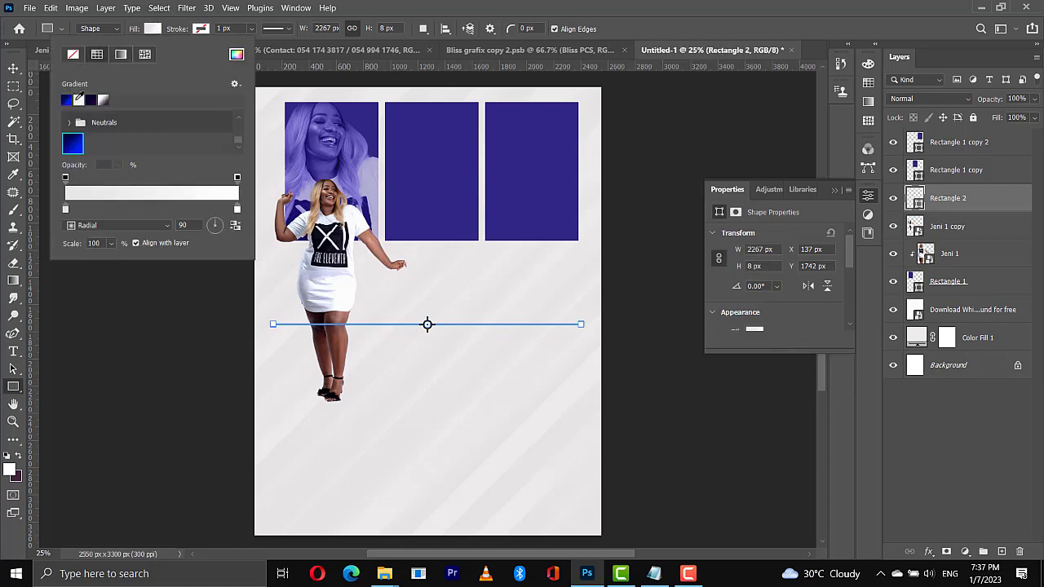
{"action": "left_click", "coordinate": [78, 98]}
{"action": "left_click", "coordinate": [131, 156]}
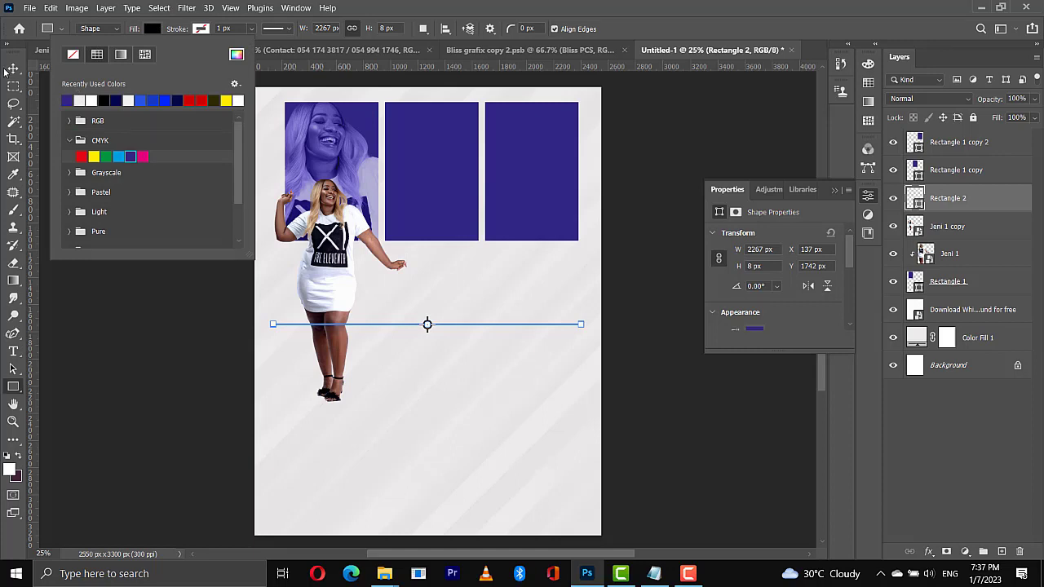
{"action": "left_click", "coordinate": [13, 67]}
{"action": "left_click", "coordinate": [13, 68]}
{"action": "left_click", "coordinate": [362, 397]}
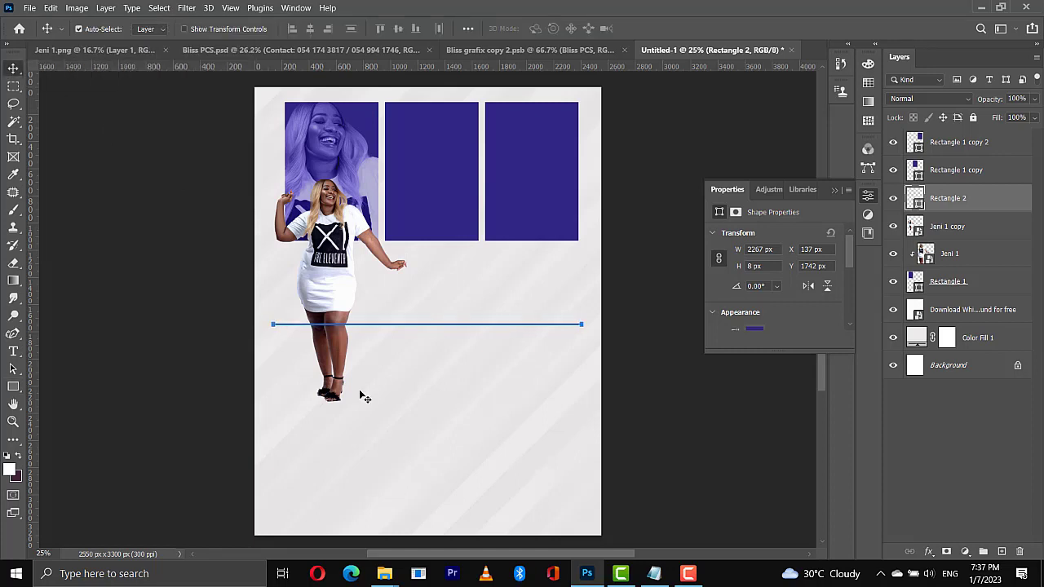
{"action": "left_click", "coordinate": [363, 396]}
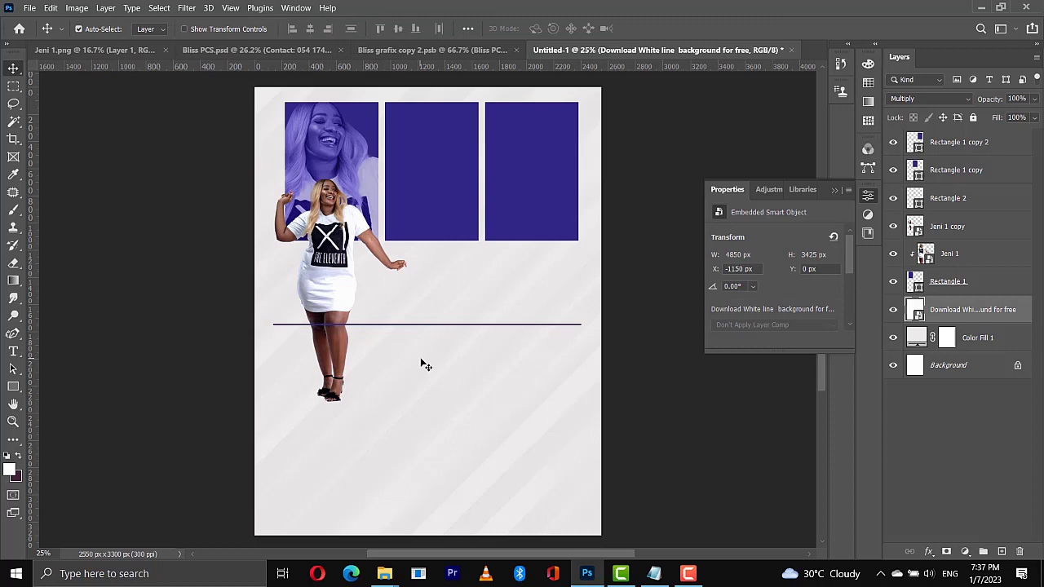
Hide Jeni 1 copy's legs below the line with an inverted marquee layer mask.
{"action": "left_click", "coordinate": [332, 303]}
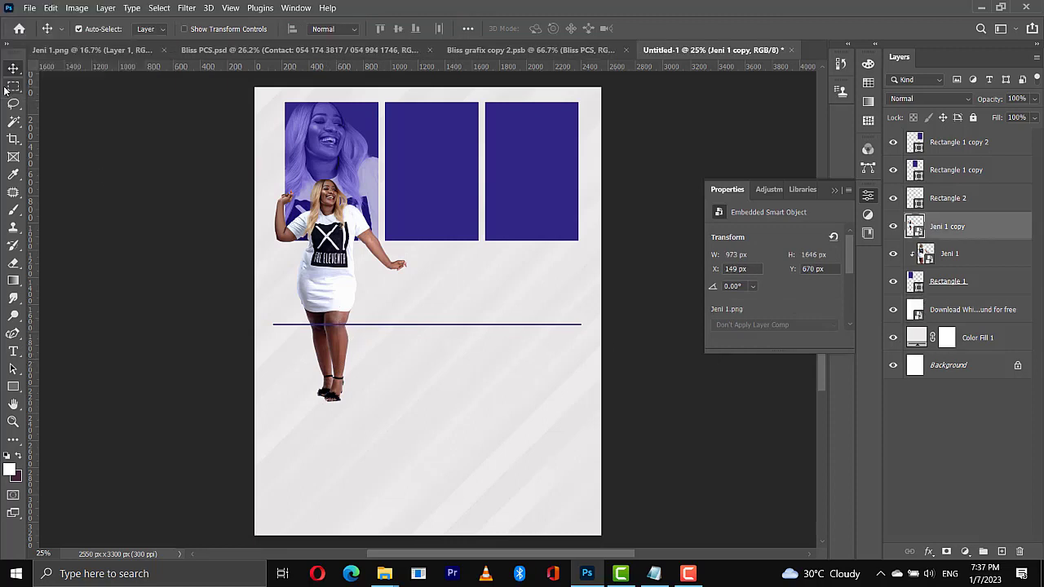
{"action": "left_click_drag", "start_coordinate": [6, 90], "coordinate": [46, 91]}
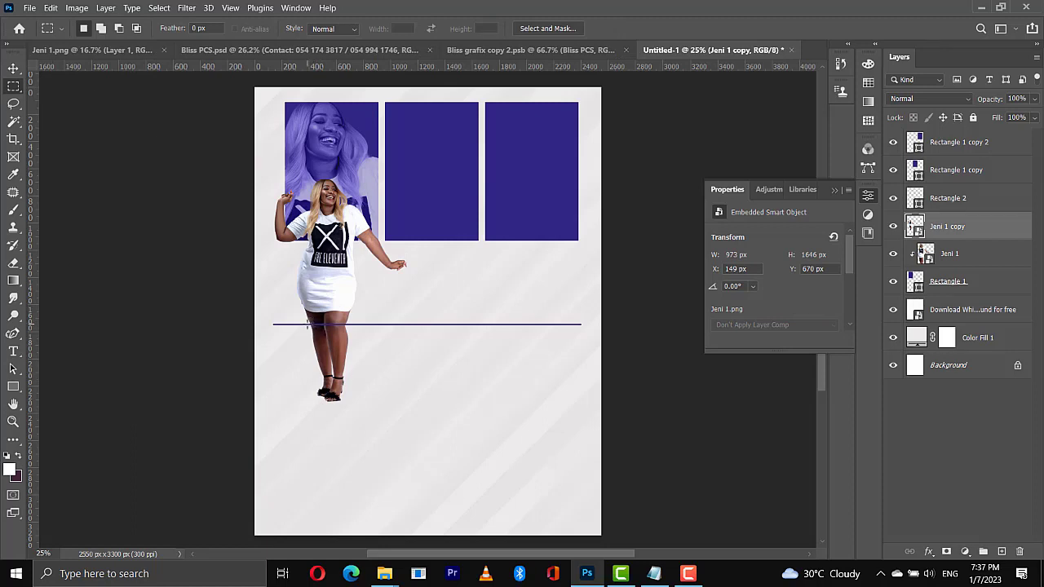
{"action": "left_click_drag", "start_coordinate": [307, 325], "coordinate": [356, 413]}
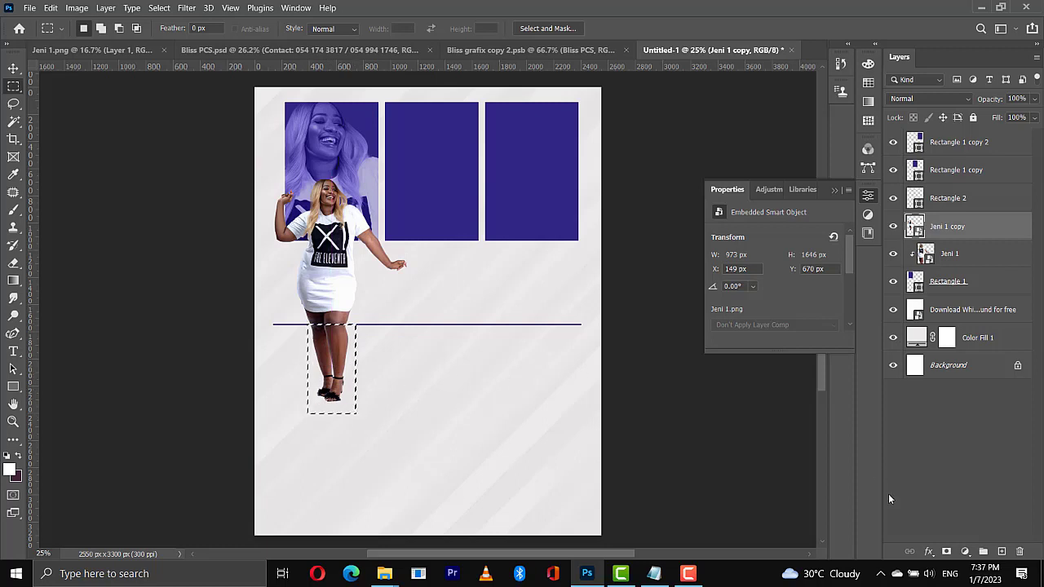
{"action": "left_click", "coordinate": [947, 552]}
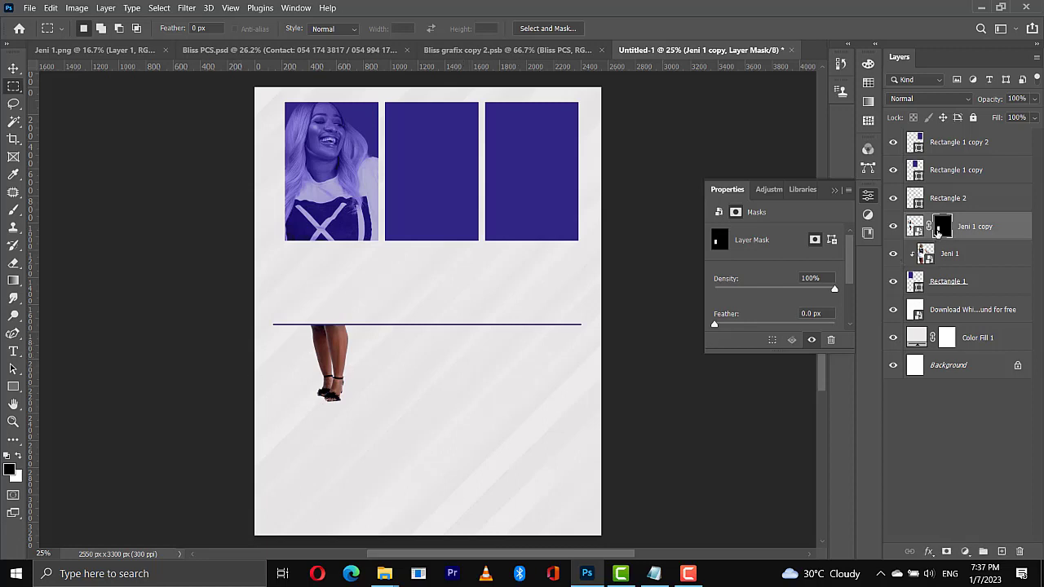
{"action": "key", "text": "ctrl+i"}
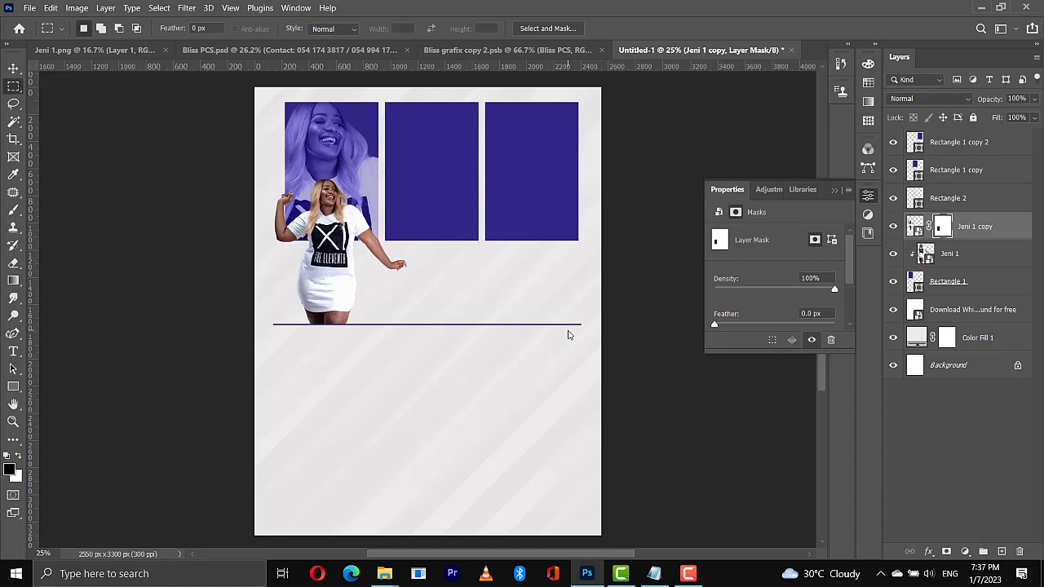
Change Rectangle 1 copy's fill from dark blue to the CMYK magenta swatch.
{"action": "key", "text": "v"}
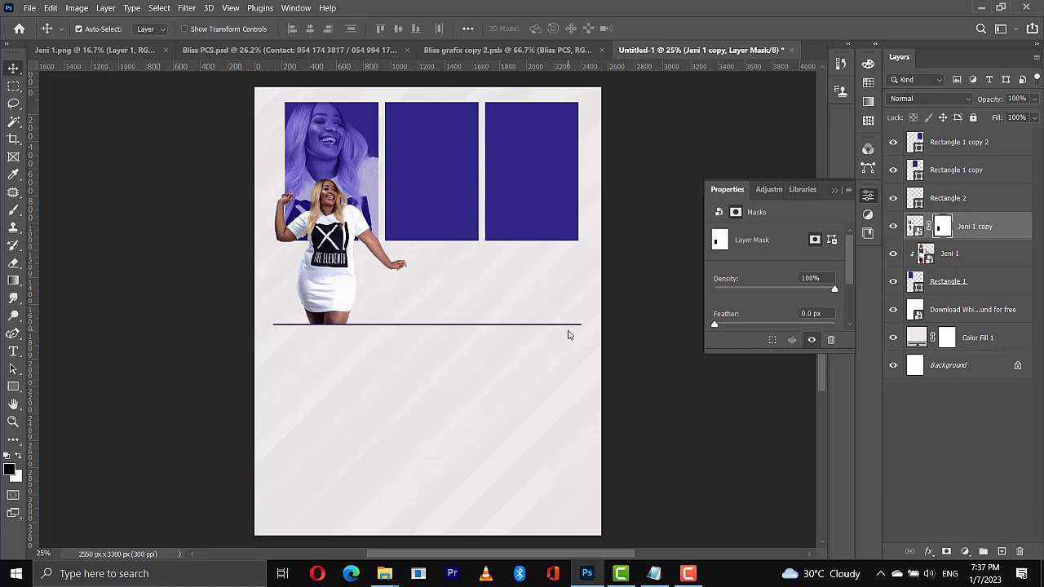
{"action": "left_click", "coordinate": [438, 188]}
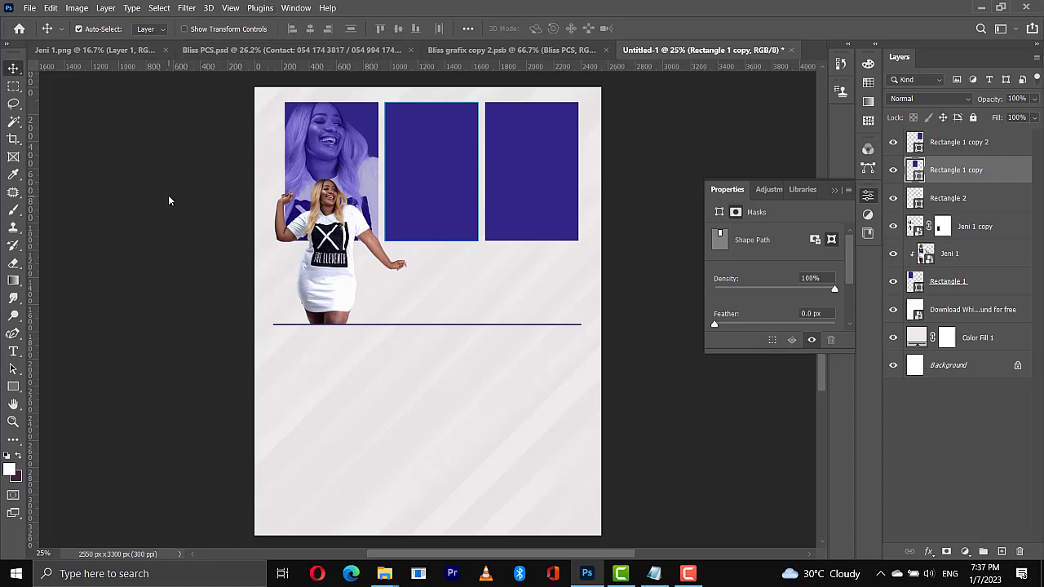
{"action": "key", "text": "u"}
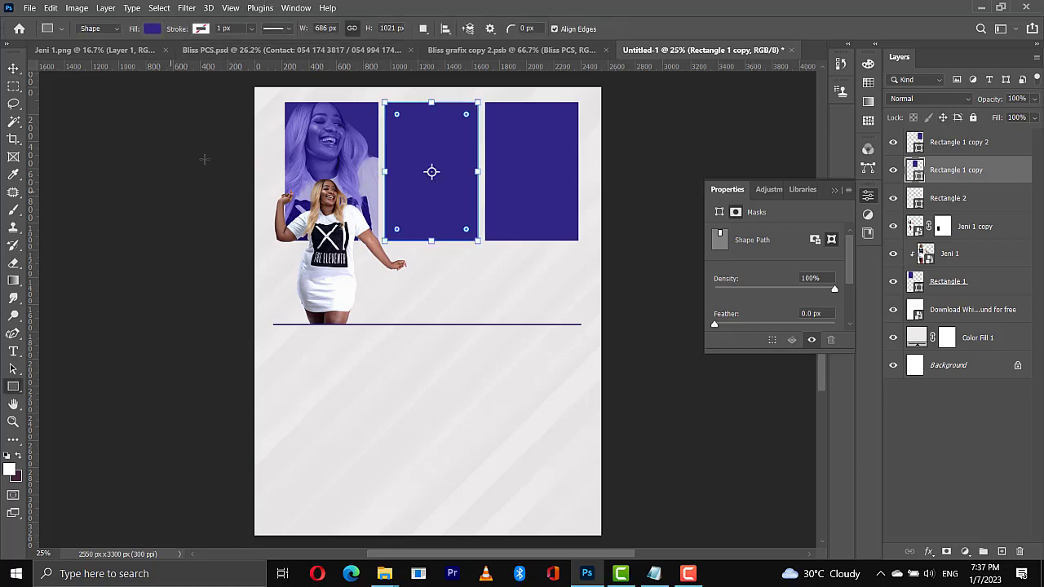
{"action": "left_click", "coordinate": [151, 28]}
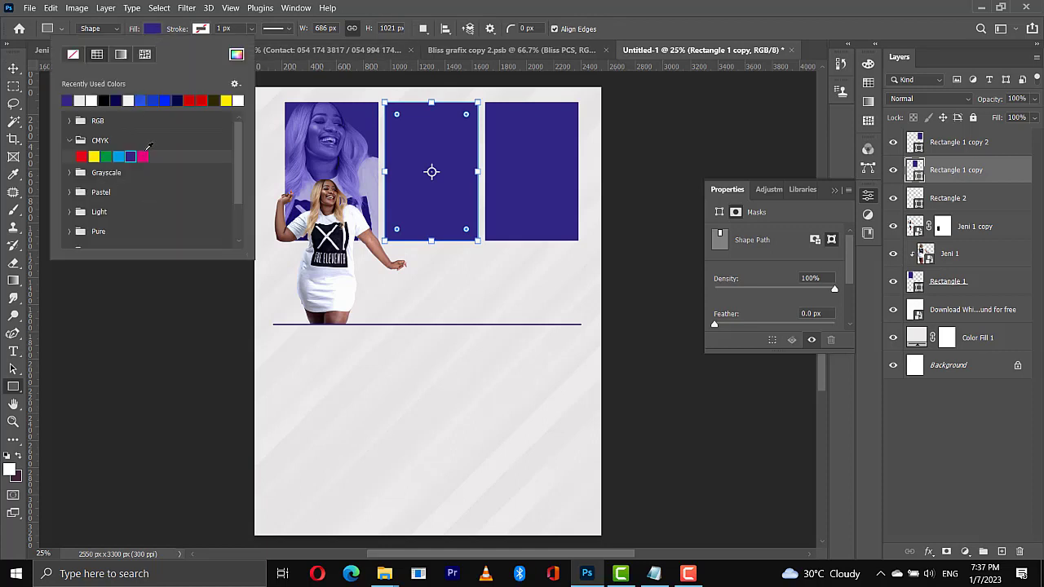
{"action": "left_click", "coordinate": [142, 156]}
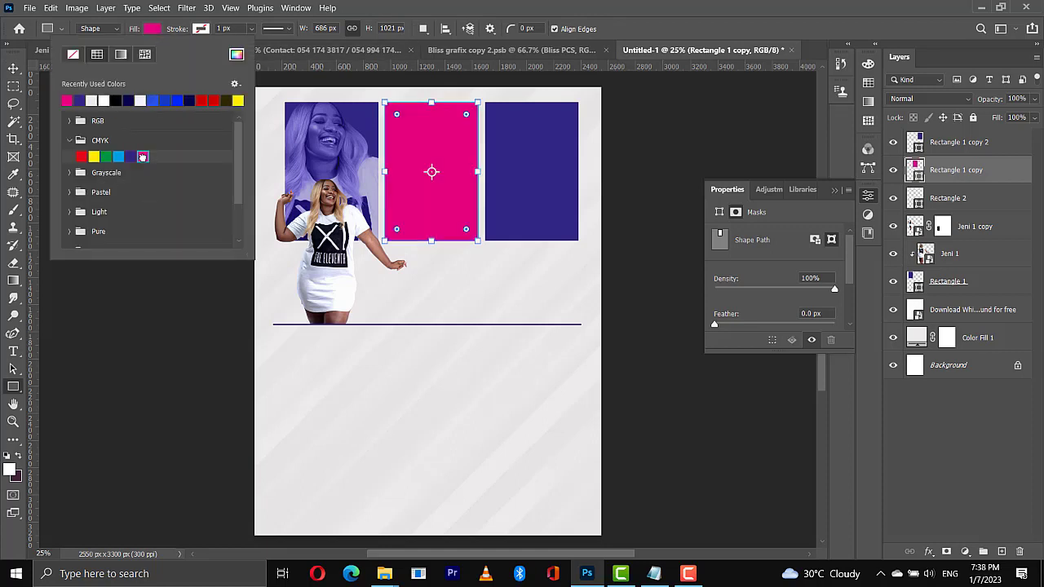
{"action": "left_click", "coordinate": [13, 67]}
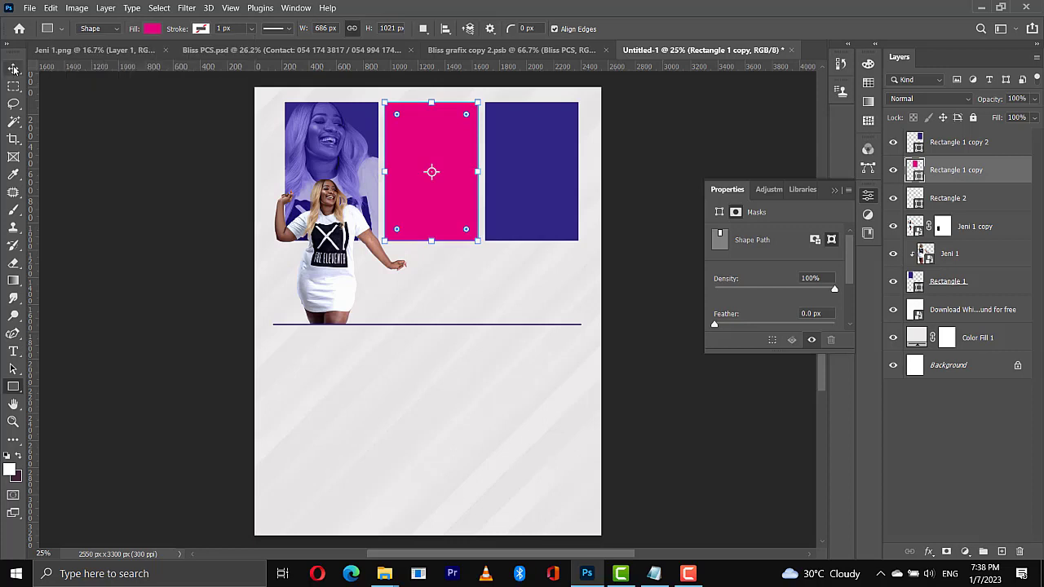
{"action": "left_click", "coordinate": [13, 68]}
{"action": "left_click", "coordinate": [435, 212]}
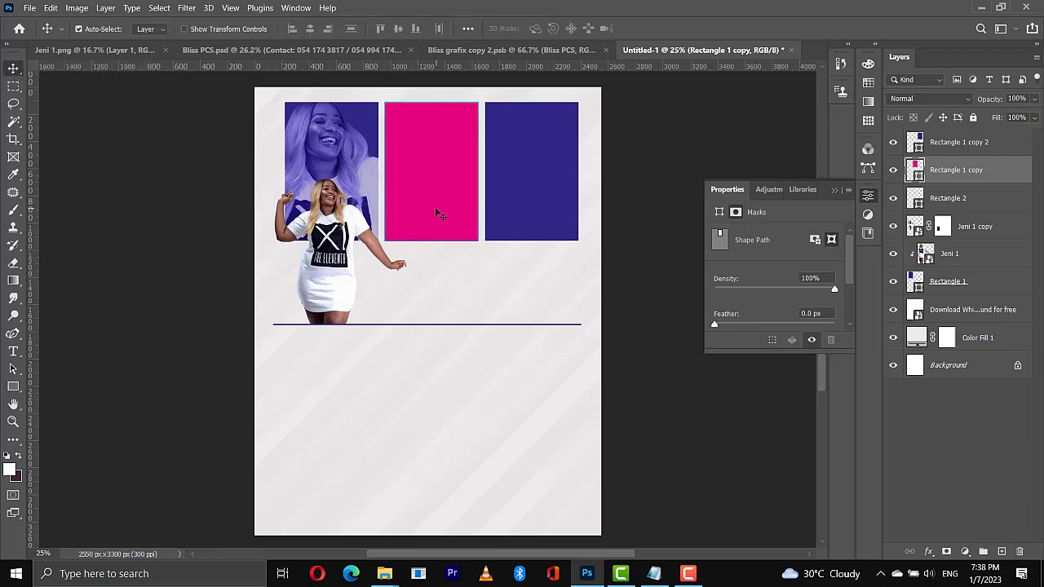
Place the Jeni 2 photo into the flyer and Alt-drag a copy to the right.
{"action": "left_click", "coordinate": [384, 573]}
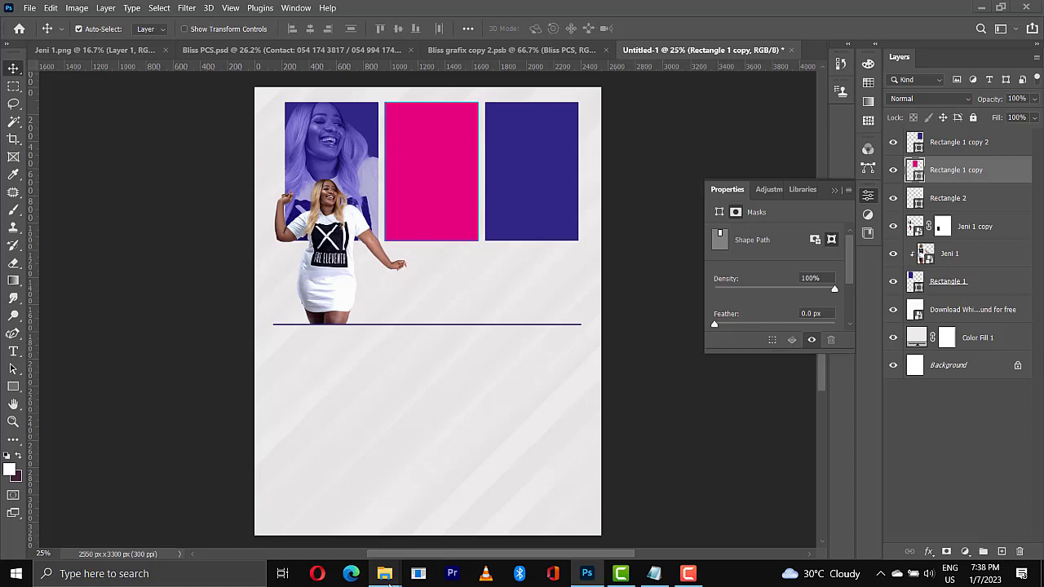
{"action": "left_click", "coordinate": [454, 524]}
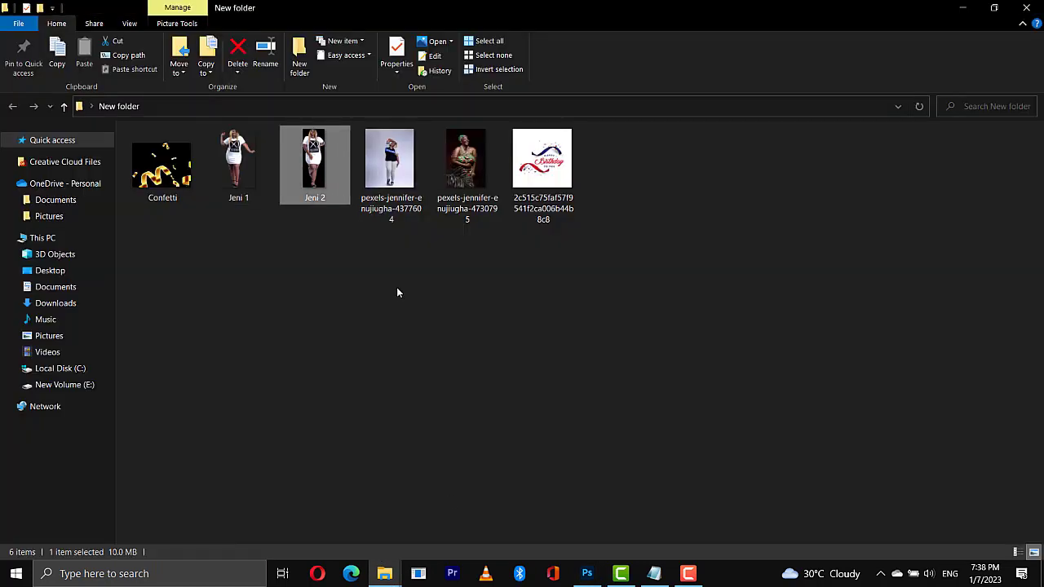
{"action": "left_click_drag", "start_coordinate": [315, 163], "coordinate": [425, 232]}
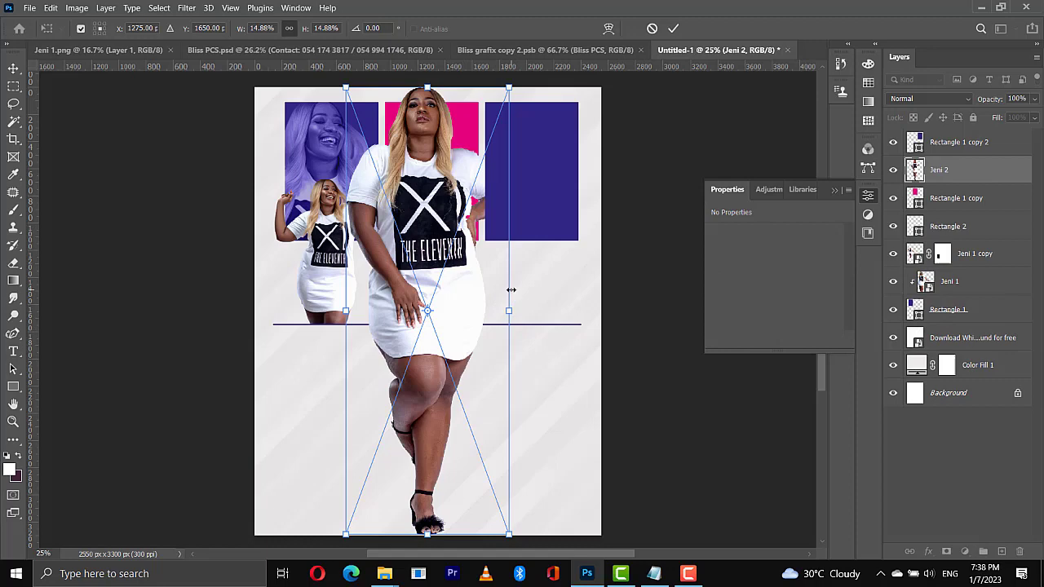
{"action": "key", "text": "Return"}
{"action": "left_click_drag", "start_coordinate": [406, 296], "coordinate": [440, 258]}
Clip the Jeni 2 photo into the magenta panel with Luminosity blending at 74% opacity.
{"action": "key", "text": "ctrl+alt+g"}
{"action": "left_click", "coordinate": [929, 99]}
{"action": "left_click", "coordinate": [913, 431]}
{"action": "left_click_drag", "start_coordinate": [1034, 99], "coordinate": [1018, 117]}
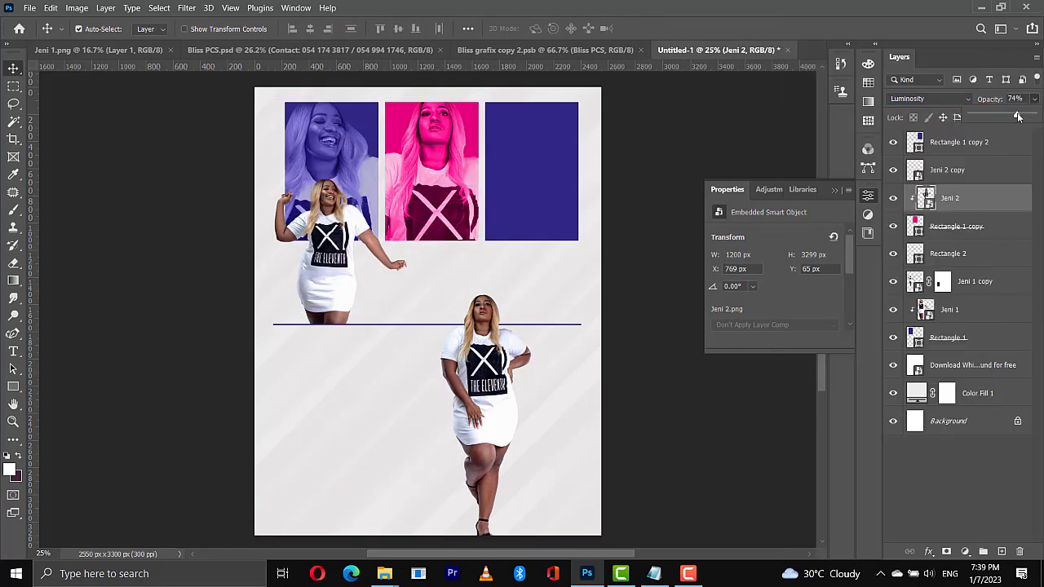
Move the second cut-out beside the first, mask its legs, and fill the right panel cyan.
{"action": "left_click_drag", "start_coordinate": [500, 324], "coordinate": [455, 212]}
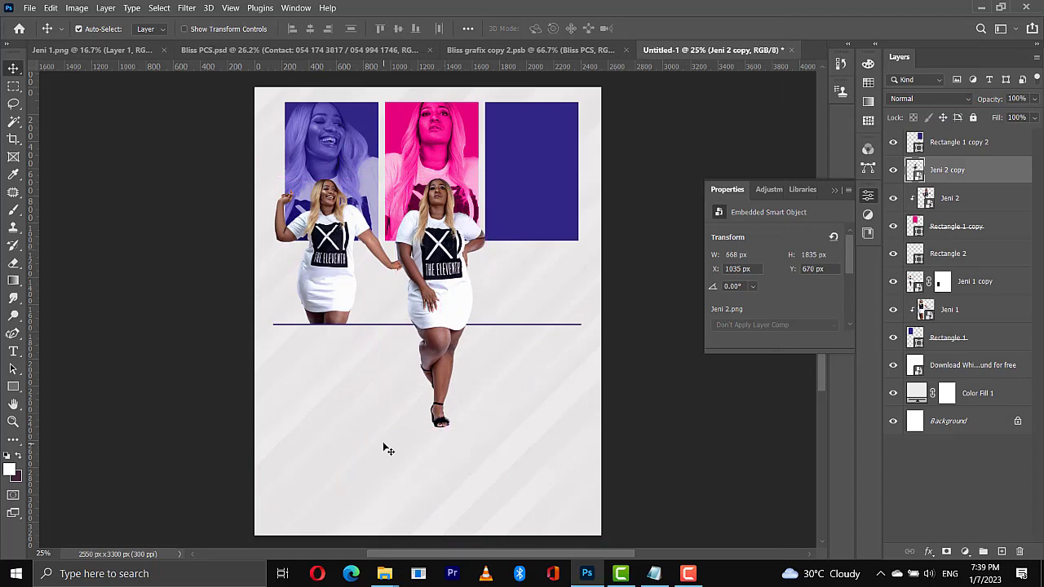
{"action": "key", "text": "m"}
{"action": "left_click_drag", "start_coordinate": [410, 324], "coordinate": [488, 427]}
{"action": "left_click_drag", "start_coordinate": [384, 390], "coordinate": [500, 447]}
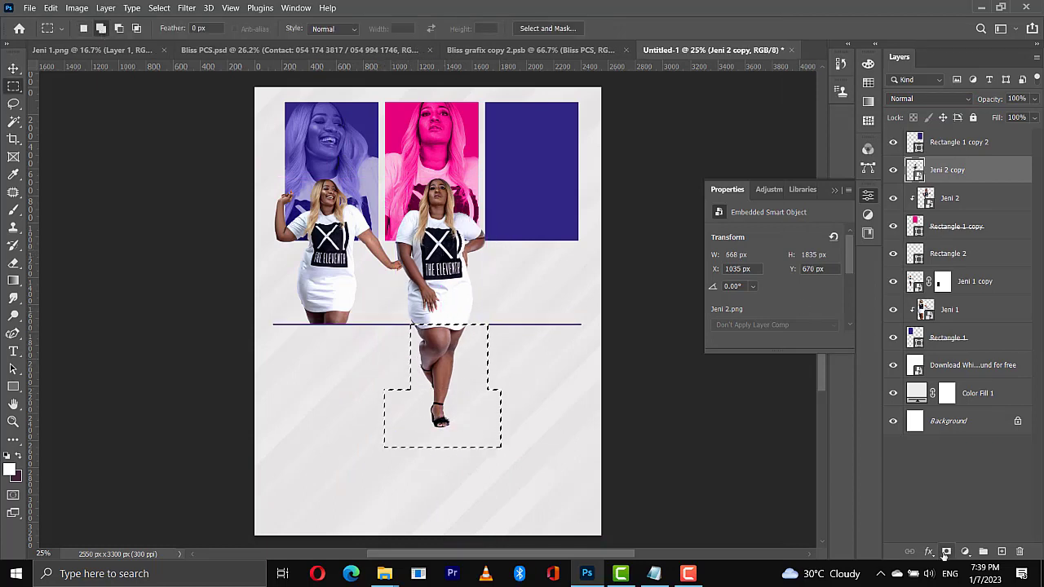
{"action": "left_click", "coordinate": [947, 553]}
{"action": "key", "text": "v"}
{"action": "left_click", "coordinate": [530, 172]}
{"action": "left_click", "coordinate": [73, 68]}
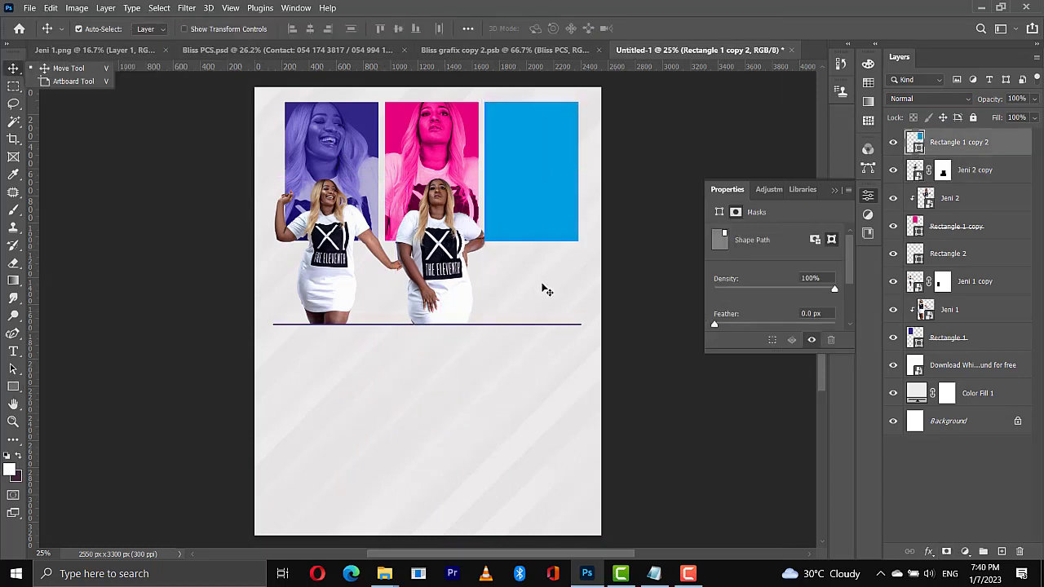
Place the pexels photo, cut out the woman with a subject mask, and enlarge her over the blue panel.
{"action": "left_click", "coordinate": [384, 573]}
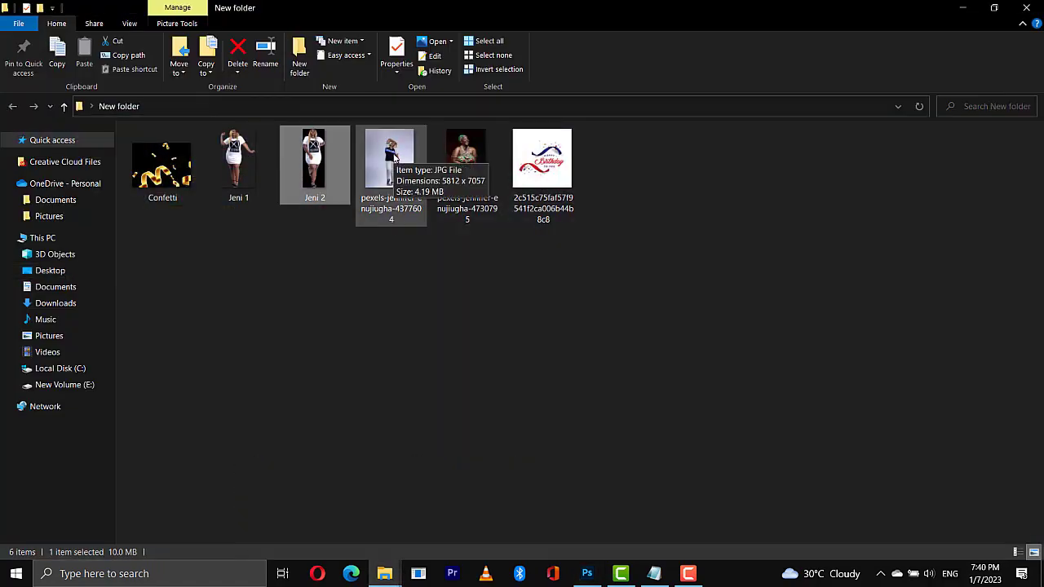
{"action": "left_click_drag", "start_coordinate": [391, 163], "coordinate": [526, 222]}
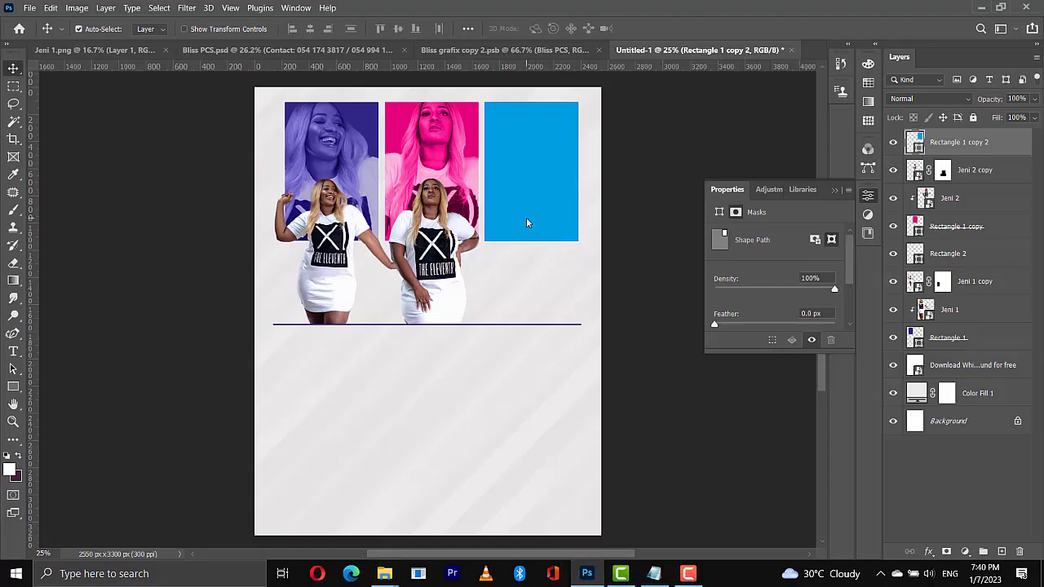
{"action": "key", "text": "Return"}
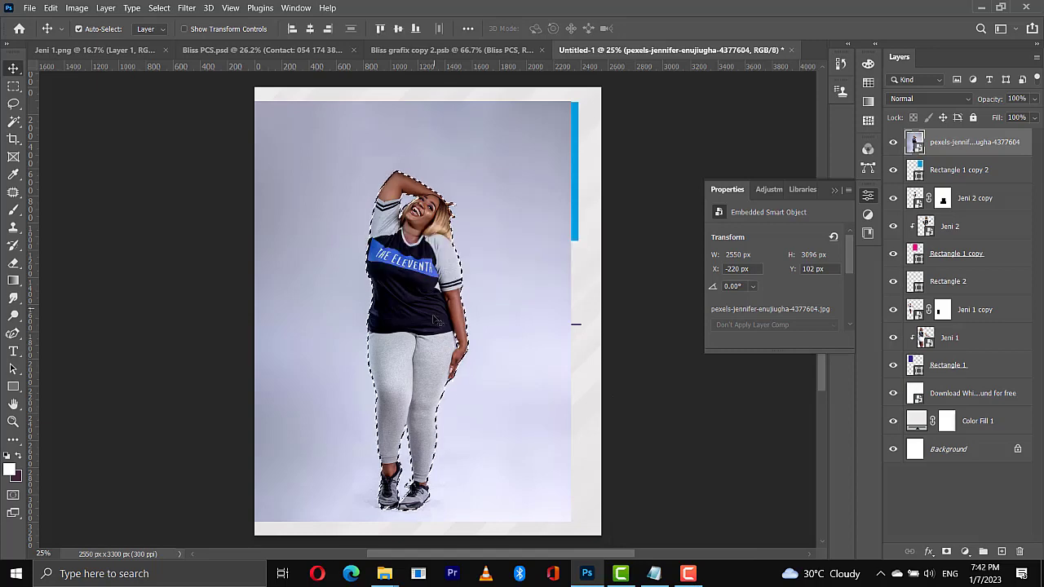
{"action": "left_click", "coordinate": [965, 552]}
{"action": "key", "text": "ctrl+t"}
{"action": "left_click_drag", "start_coordinate": [531, 210], "coordinate": [582, 196]}
{"action": "key", "text": "Return"}
Duplicate the woman's layer and set the lower copy to Luminosity blending.
{"action": "key", "text": "ctrl+j"}
{"action": "left_click", "coordinate": [979, 169]}
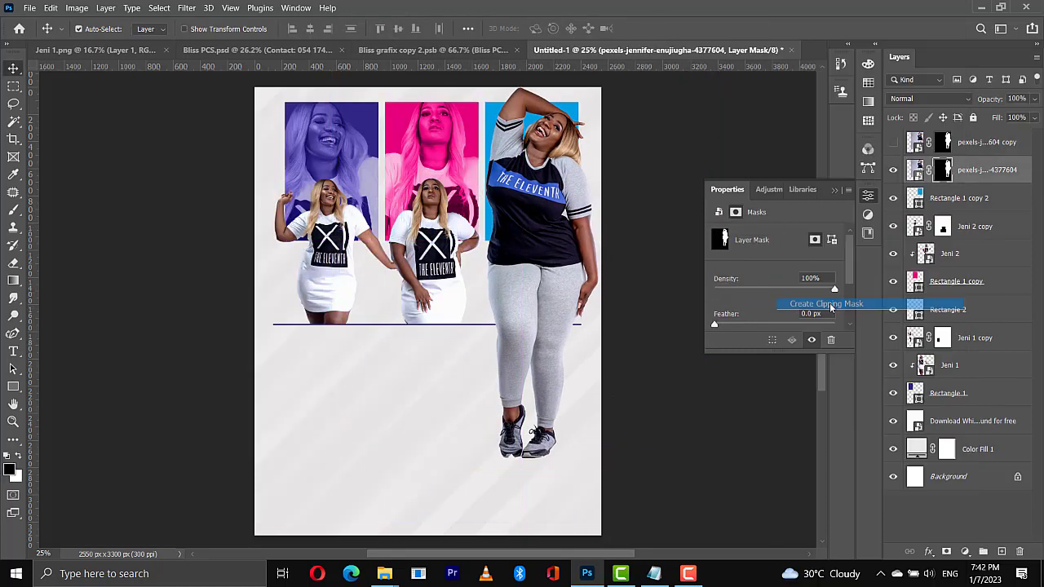
{"action": "left_click", "coordinate": [930, 98]}
{"action": "left_click", "coordinate": [903, 430]}
Shrink the top cut-out, shift it left, and mask out her legs below the line.
{"action": "left_click", "coordinate": [987, 142]}
{"action": "key", "text": "ctrl+t"}
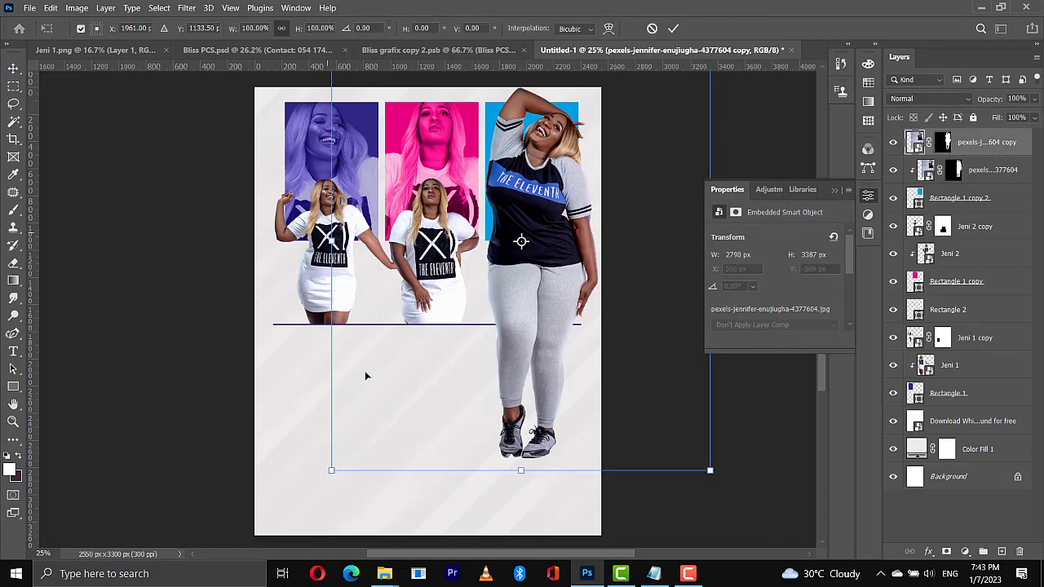
{"action": "left_click_drag", "start_coordinate": [367, 372], "coordinate": [520, 282]}
{"action": "key", "text": "Return"}
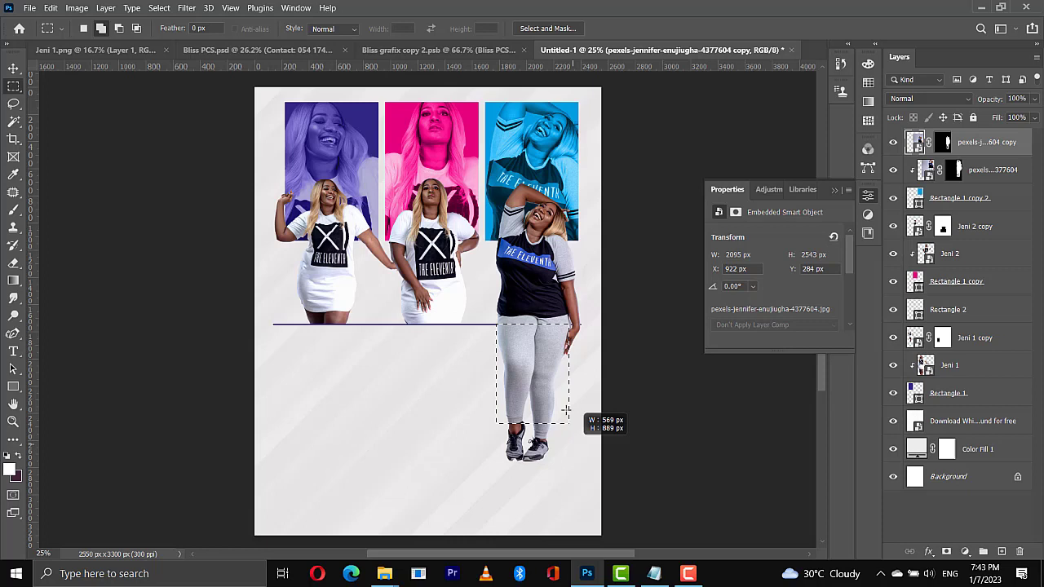
{"action": "left_click_drag", "start_coordinate": [567, 410], "coordinate": [585, 475]}
{"action": "key", "text": "Delete"}
{"action": "key", "text": "Return"}
{"action": "key", "text": "ctrl+backslash"}
{"action": "key", "text": "Delete"}
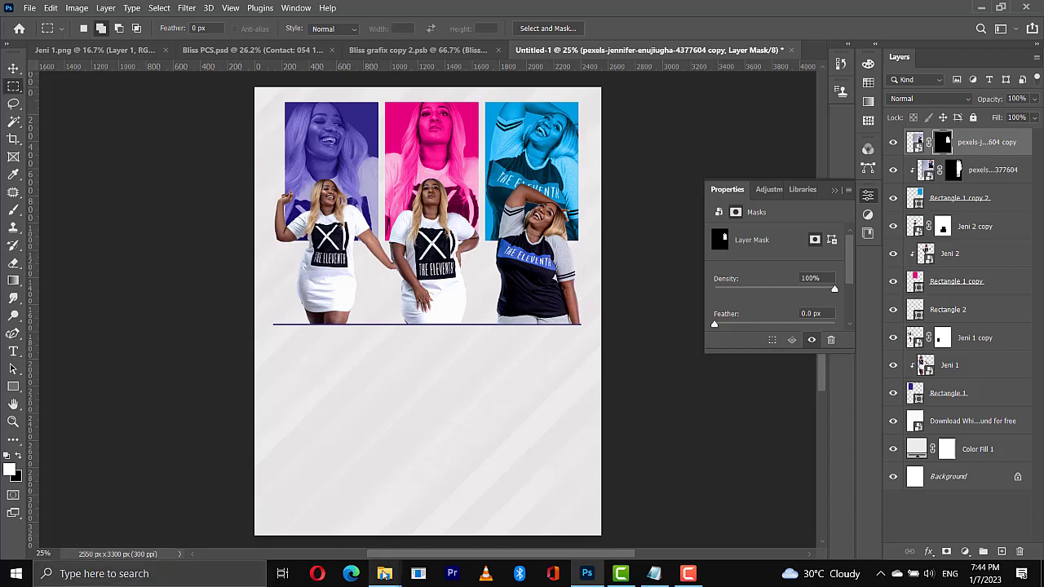
Drag the Happy Birthday image from the photo folder onto the flyer and place it lower on the page.
{"action": "mouse_move", "coordinate": [384, 575]}
{"action": "left_click", "coordinate": [431, 524]}
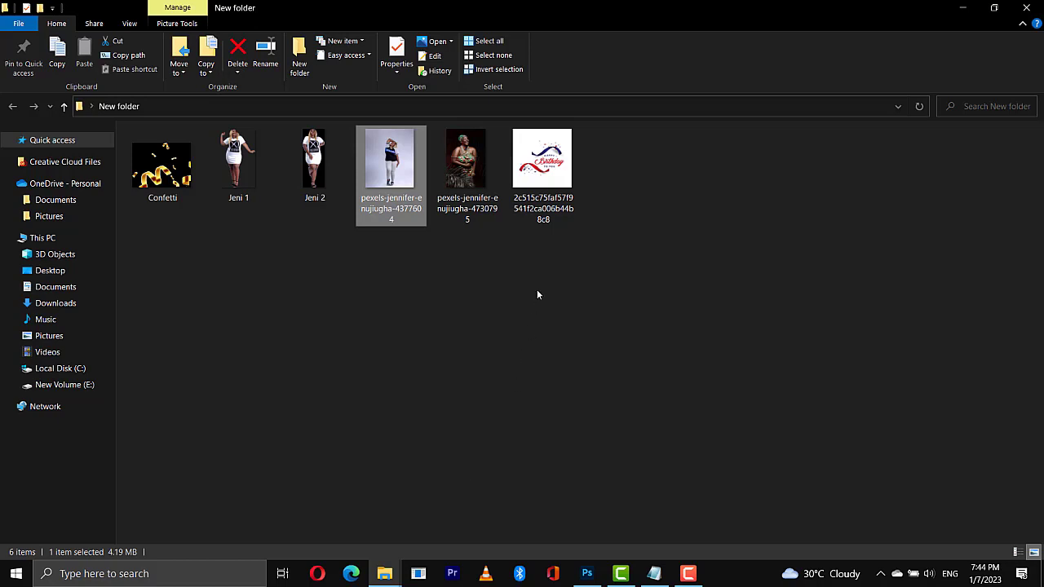
{"action": "left_click", "coordinate": [545, 204]}
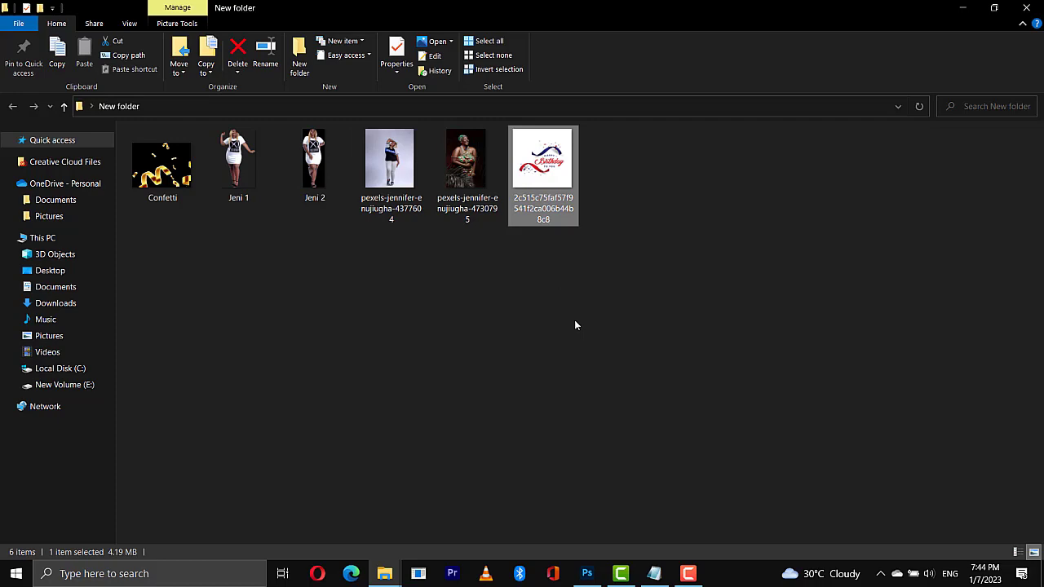
{"action": "left_click_drag", "start_coordinate": [543, 163], "coordinate": [404, 430]}
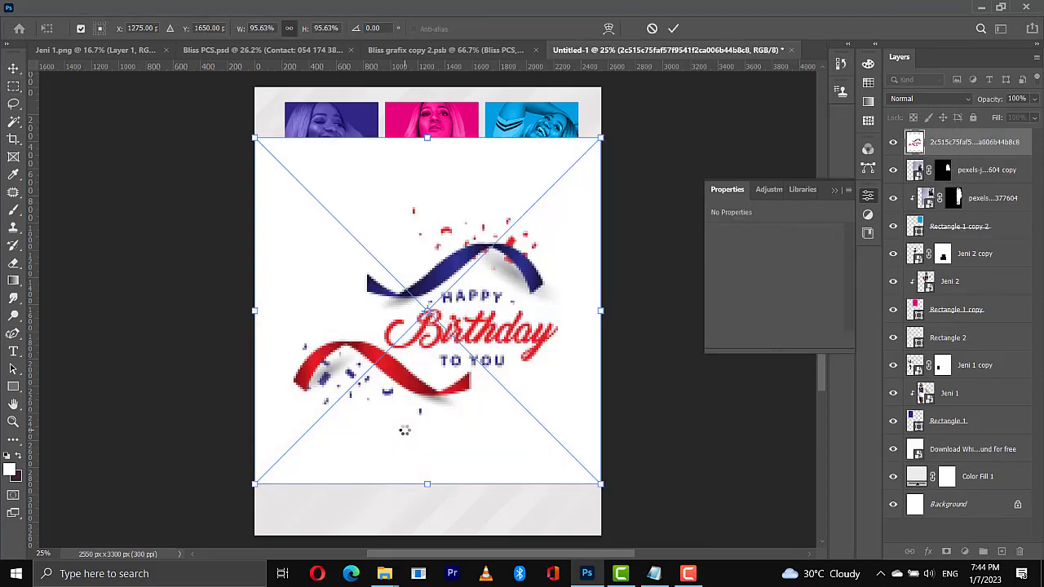
{"action": "left_click_drag", "start_coordinate": [418, 261], "coordinate": [414, 366]}
{"action": "key", "text": "Return"}
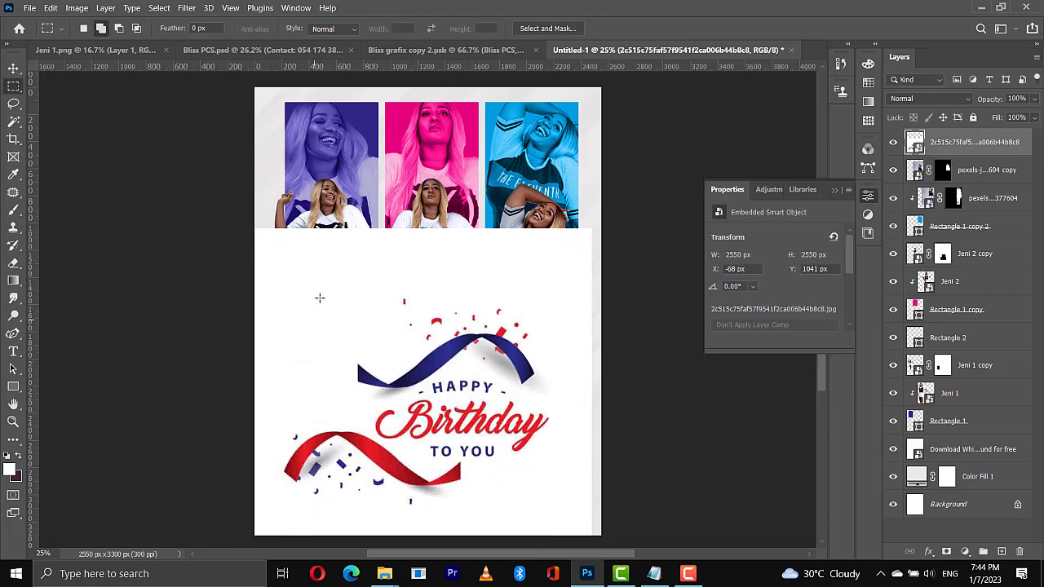
{"action": "key", "text": "v"}
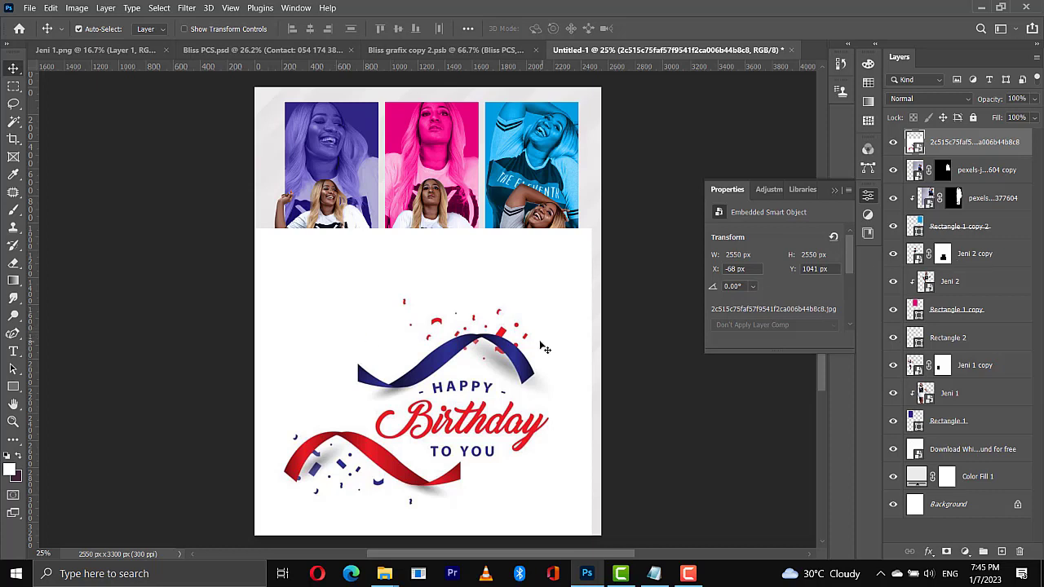
Set the birthday graphic's blend mode to Multiply so its white background disappears.
{"action": "left_click", "coordinate": [927, 99]}
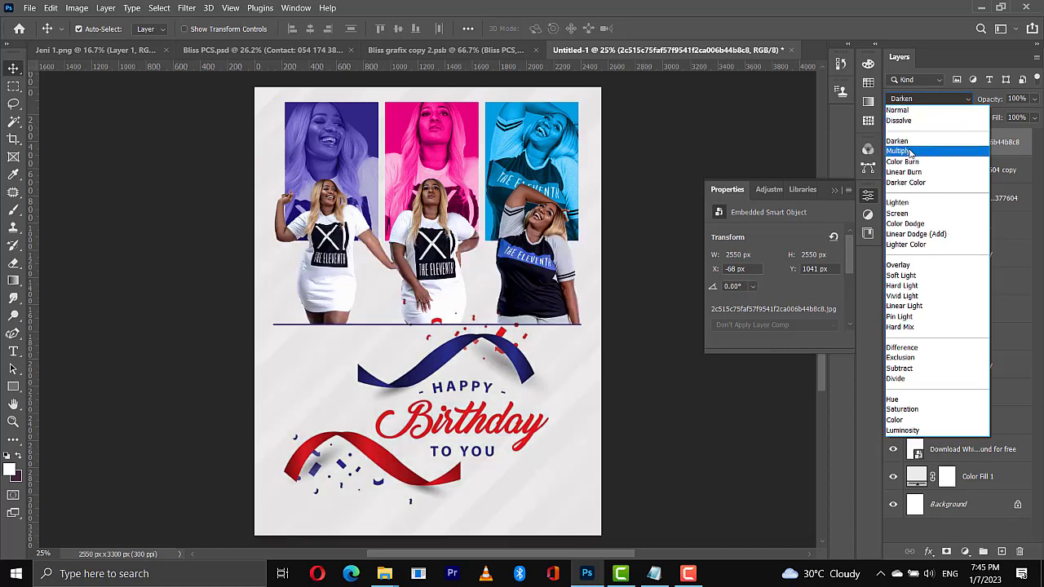
{"action": "left_click", "coordinate": [910, 152]}
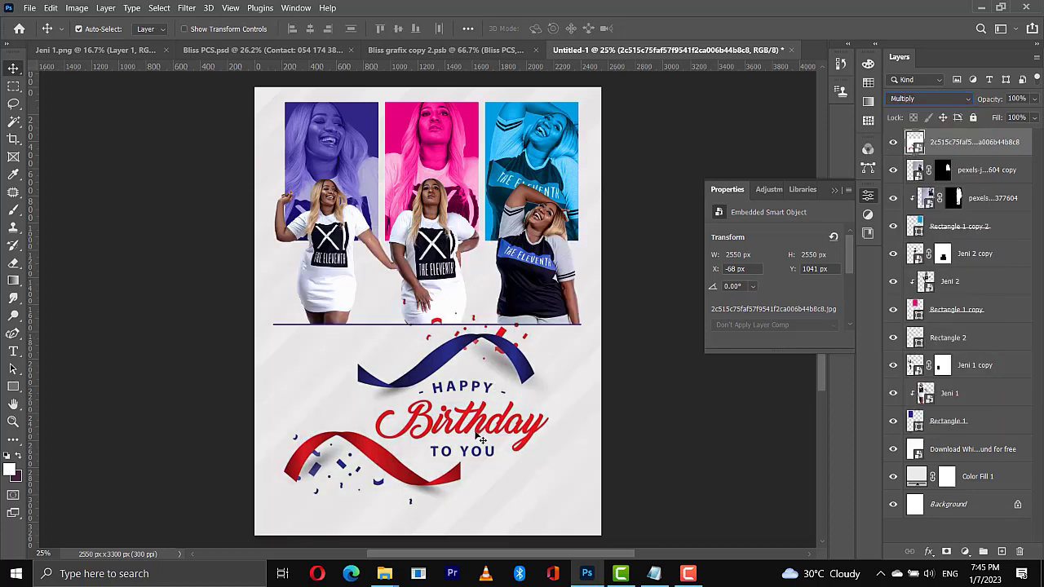
{"action": "left_click_drag", "start_coordinate": [481, 439], "coordinate": [484, 446]}
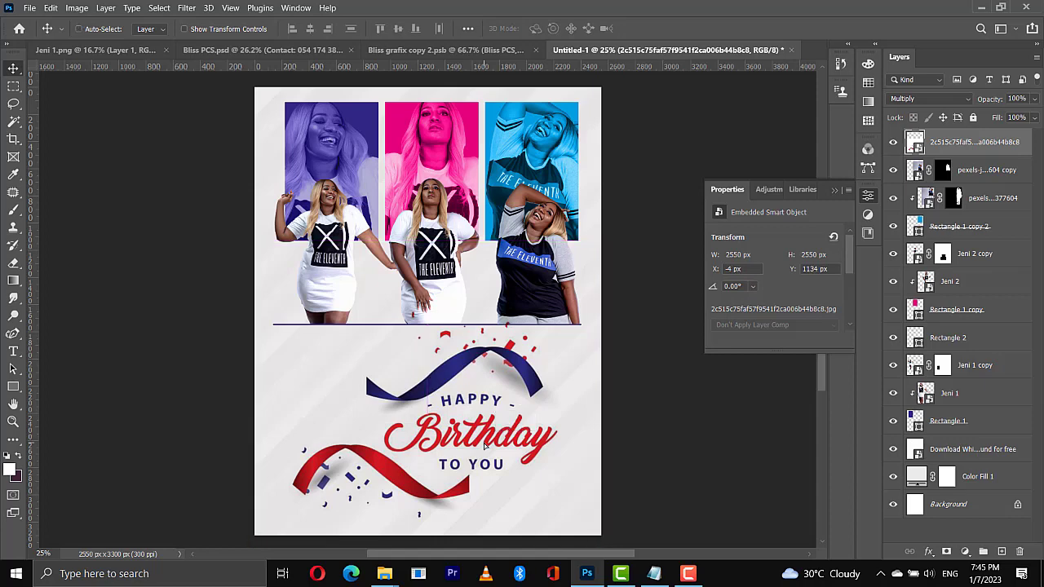
Scale the graphic to 2034 × 2034 px and centre it at X 199, Y 1266 below the panels.
{"action": "key", "text": "ctrl+t"}
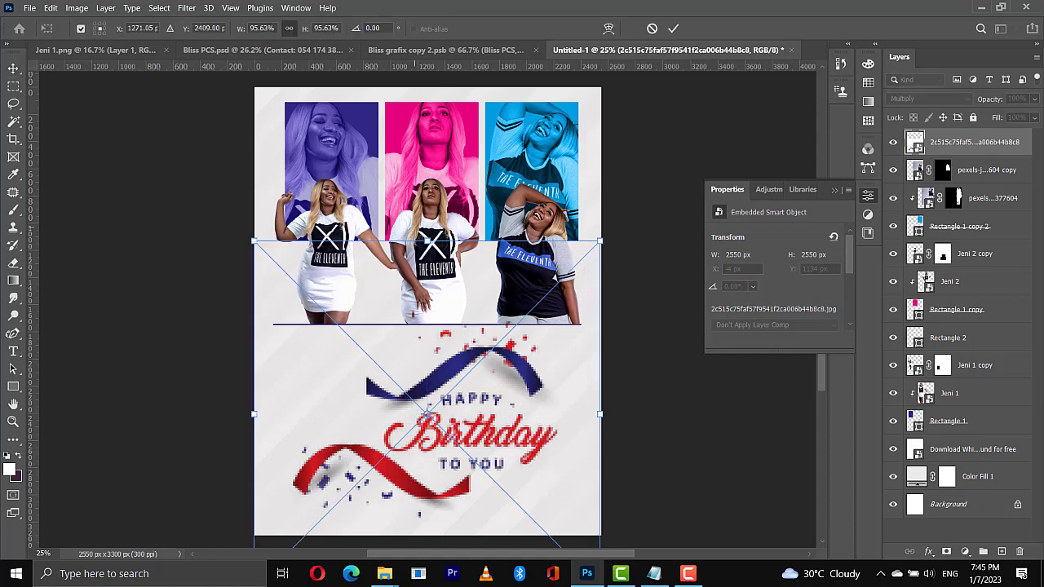
{"action": "left_click_drag", "start_coordinate": [427, 241], "coordinate": [426, 310]}
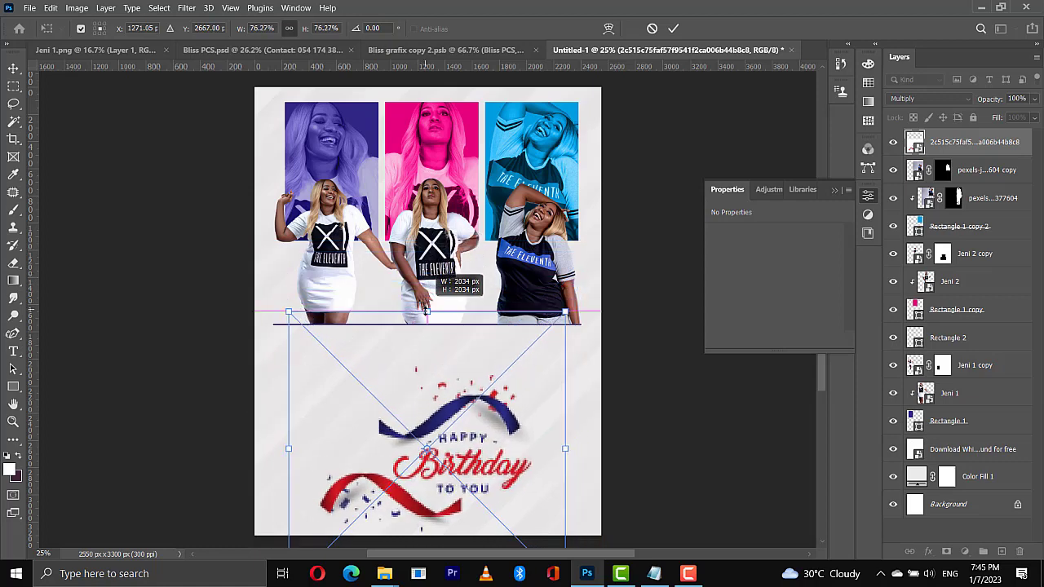
{"action": "left_click_drag", "start_coordinate": [465, 449], "coordinate": [454, 394]}
{"action": "key", "text": "Return"}
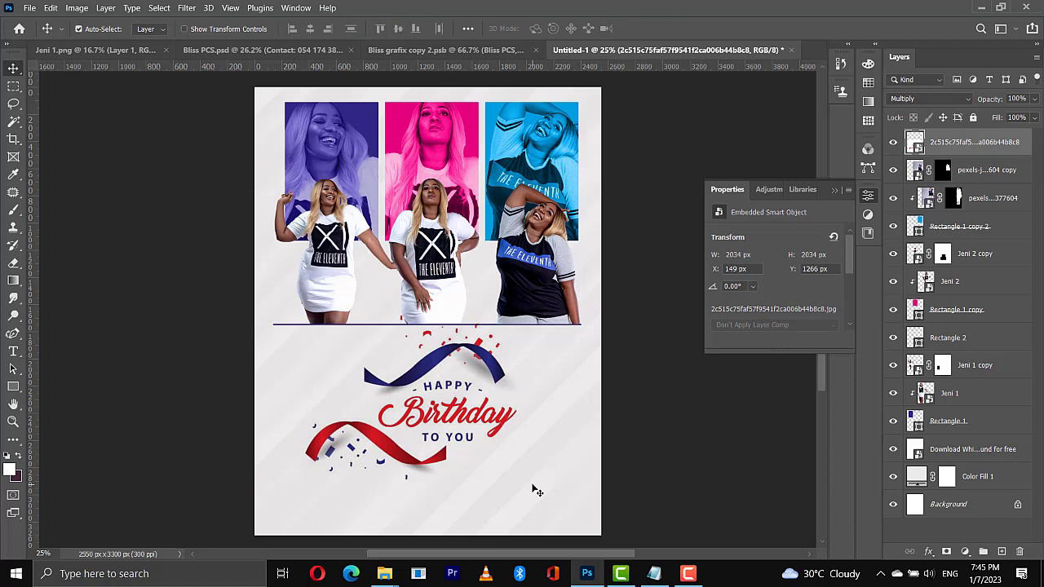
{"action": "key", "text": "shift+Right"}
{"action": "key", "text": "shift+Right"}
{"action": "key", "text": "shift+Right"}
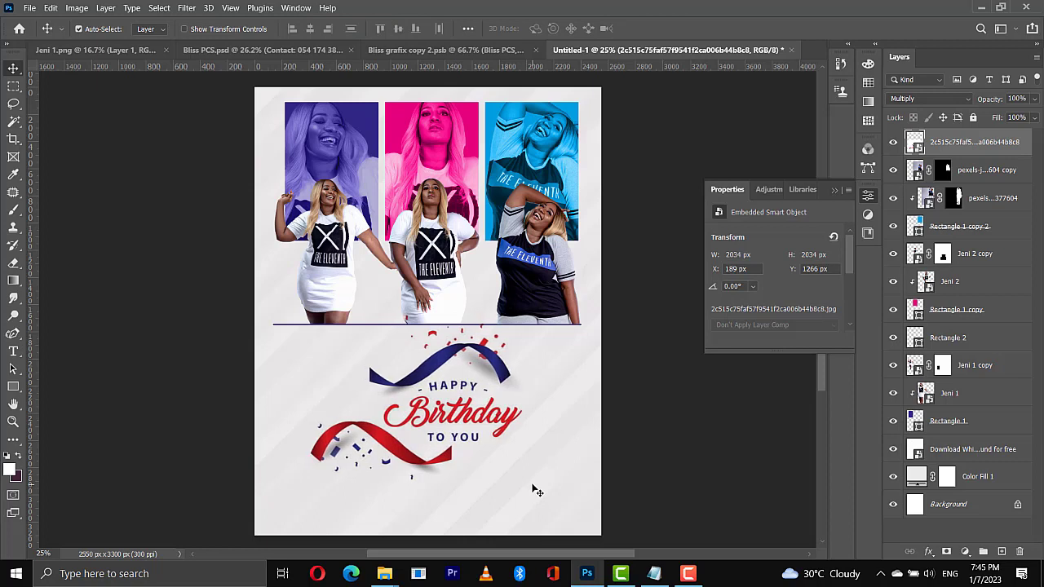
{"action": "key", "text": "shift+Right"}
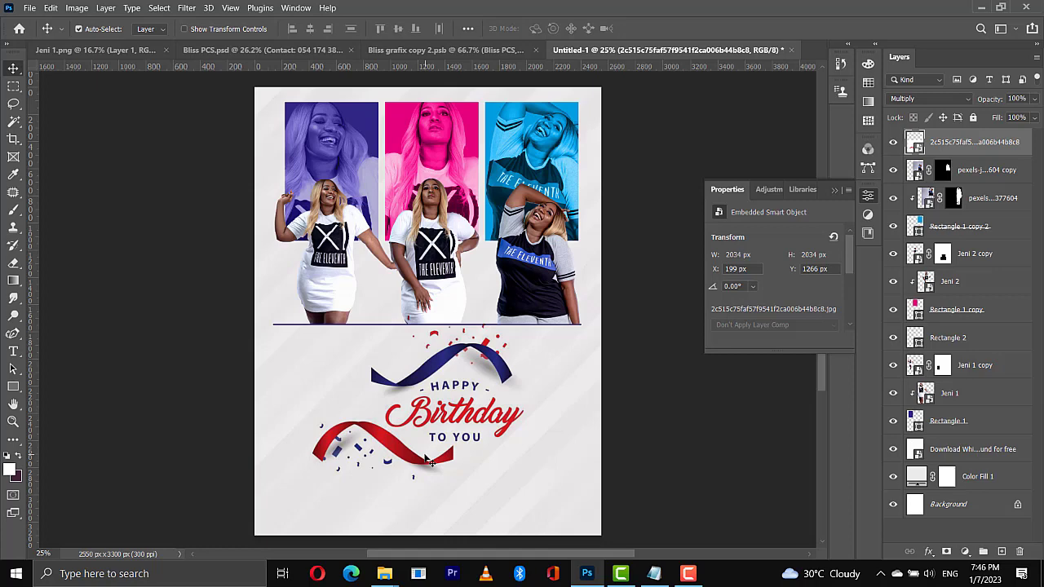
Type the celebrant's name in navy, scaled and centred below the birthday graphic.
{"action": "left_click", "coordinate": [13, 351]}
{"action": "left_click", "coordinate": [394, 511]}
{"action": "type", "text": "JENNIFER"}
{"action": "left_click", "coordinate": [384, 573]}
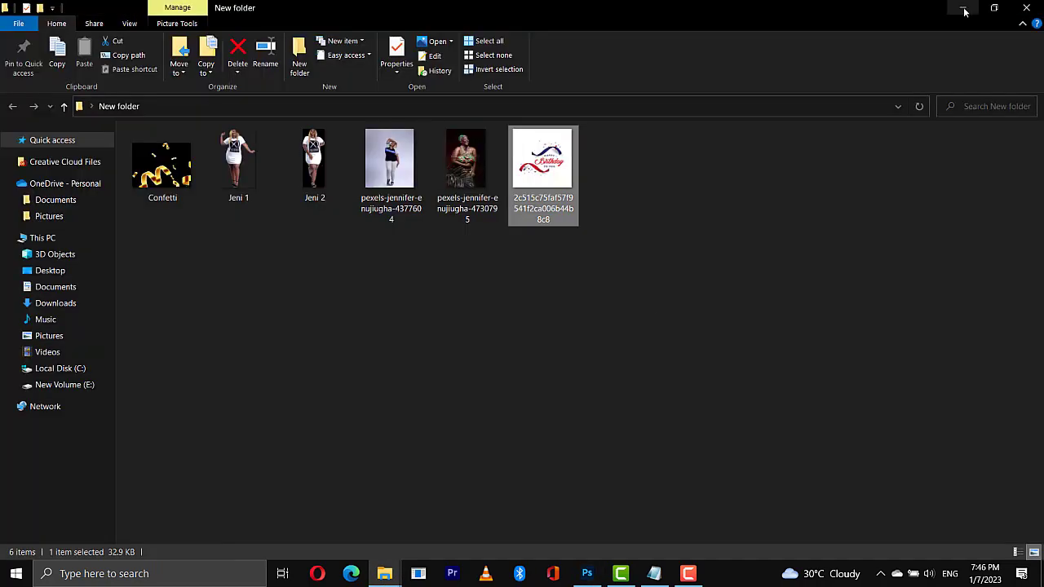
{"action": "left_click", "coordinate": [587, 573]}
{"action": "key", "text": "ctrl+a"}
{"action": "left_click", "coordinate": [868, 83]}
{"action": "left_click", "coordinate": [544, 28]}
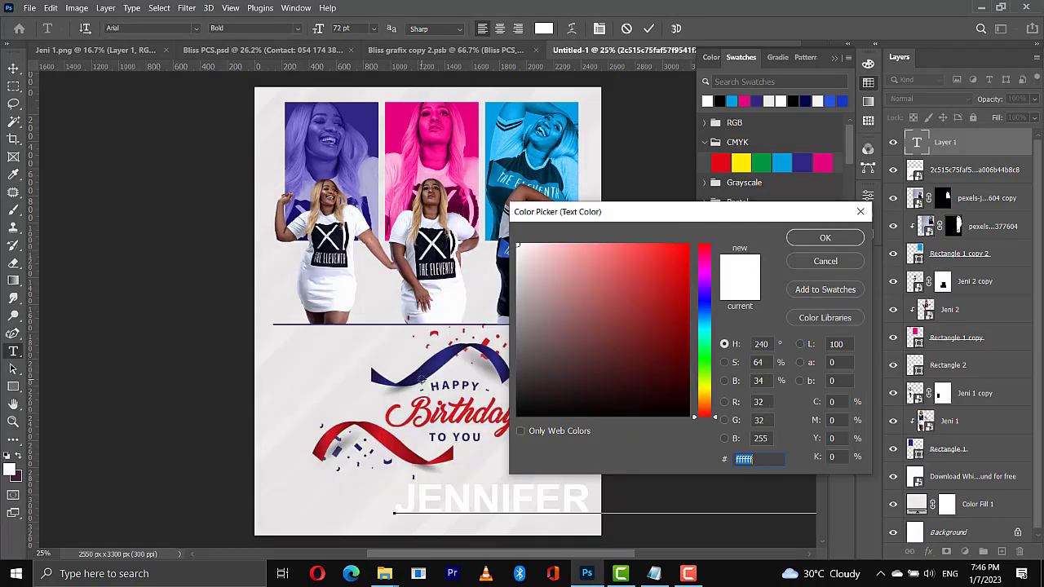
{"action": "left_click", "coordinate": [823, 236]}
{"action": "key", "text": "ctrl+t"}
{"action": "left_click_drag", "start_coordinate": [614, 501], "coordinate": [445, 499]}
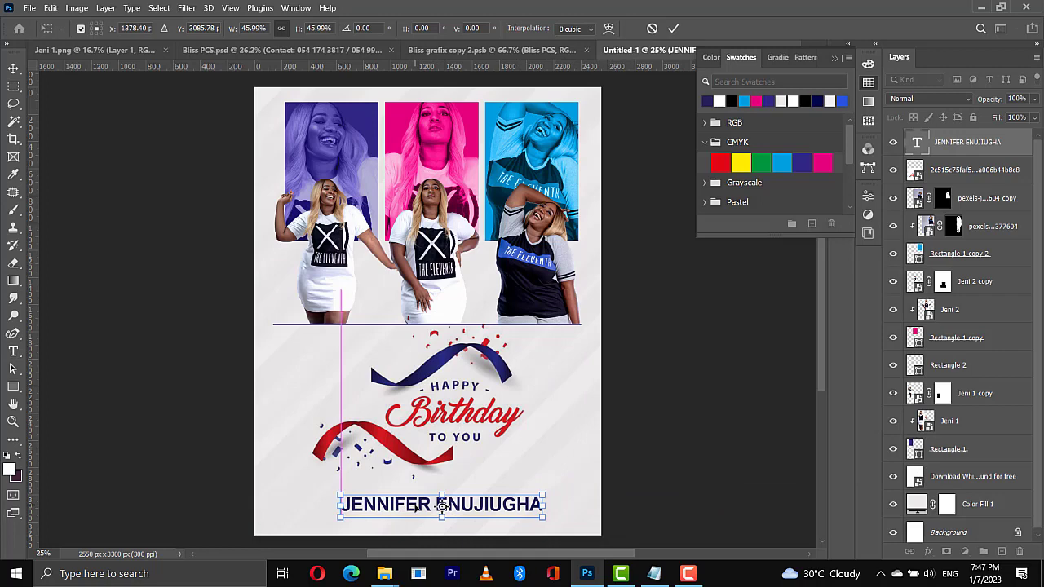
{"action": "key", "text": "Return"}
{"action": "key", "text": "v"}
Draw a red rectangle bar beneath the name.
{"action": "right_click", "coordinate": [13, 387]}
{"action": "left_click", "coordinate": [72, 382]}
{"action": "mouse_move", "coordinate": [361, 519]}
{"action": "left_mouse_down"}
{"action": "mouse_move", "coordinate": [401, 533]}
{"action": "mouse_move", "coordinate": [504, 526]}
{"action": "left_mouse_up"}
{"action": "left_click", "coordinate": [151, 29]}
{"action": "left_click", "coordinate": [82, 157]}
{"action": "left_click", "coordinate": [236, 54]}
{"action": "left_click", "coordinate": [823, 236]}
{"action": "key", "text": "v"}
{"action": "left_click_drag", "start_coordinate": [432, 517], "coordinate": [432, 512]}
{"action": "key", "text": "Return"}
Add '10TH JANUARY' in white text, scaled and centred on the red bar.
{"action": "right_click", "coordinate": [13, 351]}
{"action": "left_click", "coordinate": [74, 347]}
{"action": "left_click", "coordinate": [398, 527]}
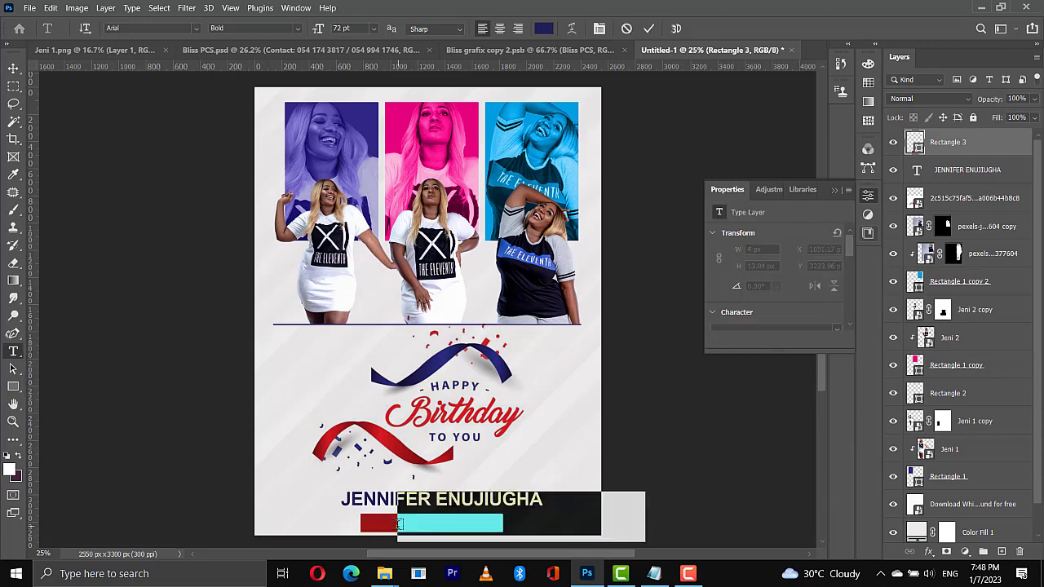
{"action": "type", "text": "10TH JANU"}
{"action": "left_click", "coordinate": [544, 28]}
{"action": "left_click", "coordinate": [522, 243]}
{"action": "left_click", "coordinate": [825, 236]}
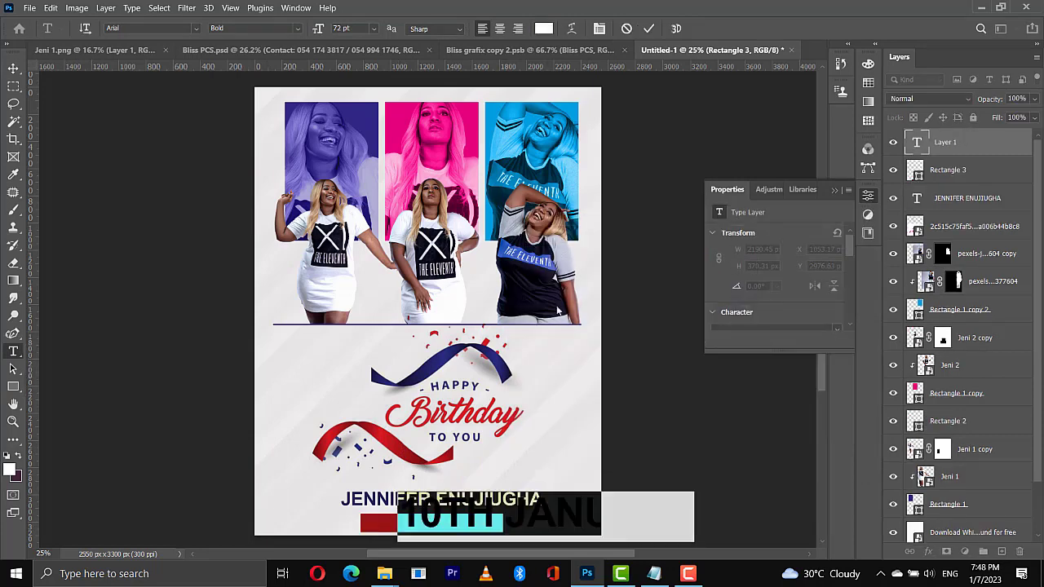
{"action": "left_click", "coordinate": [649, 29]}
{"action": "key", "text": "ctrl+t"}
{"action": "left_click_drag", "start_coordinate": [695, 542], "coordinate": [479, 526]}
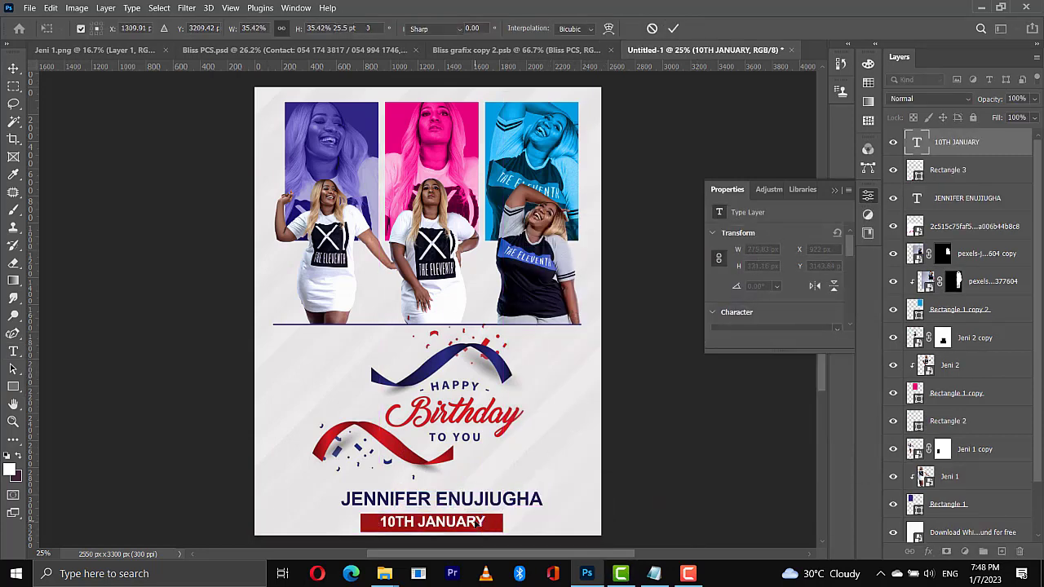
{"action": "key", "text": "Return"}
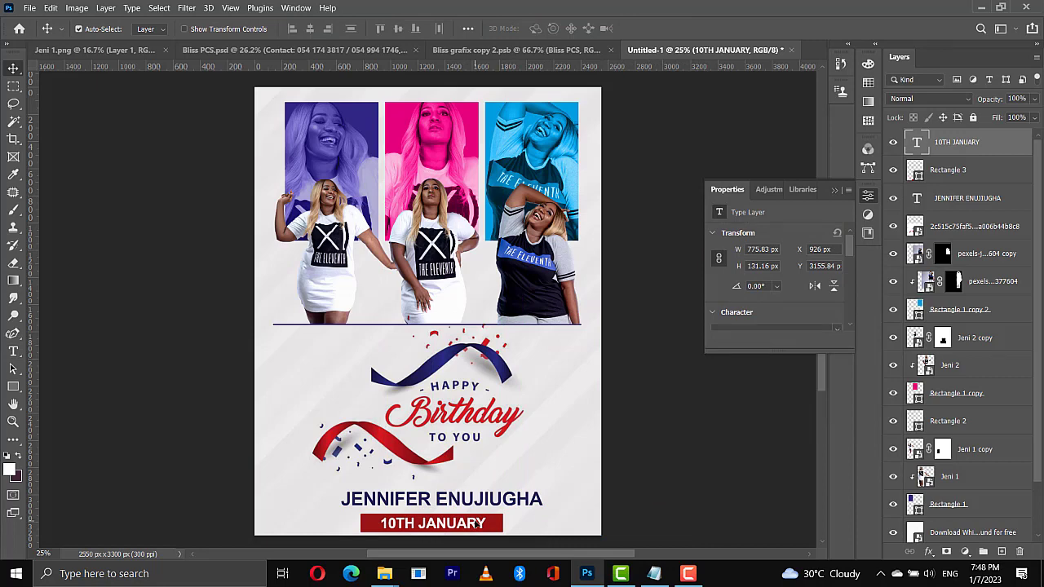